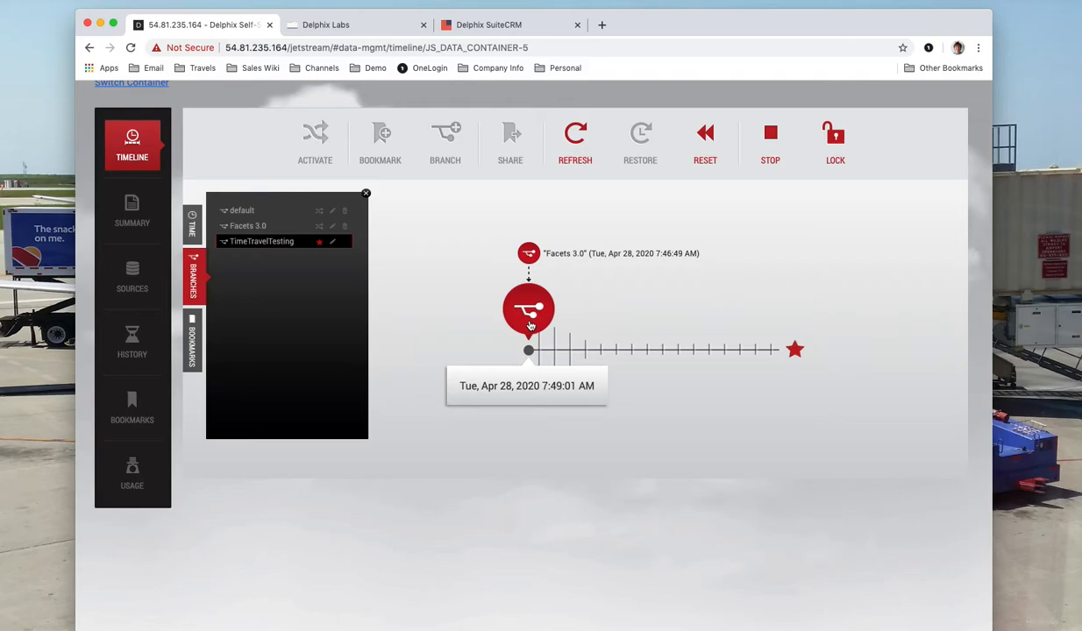
Switch to the Delphix Labs tab to show the Time Machine sync group list.
{"action": "left_click", "coordinate": [370, 29]}
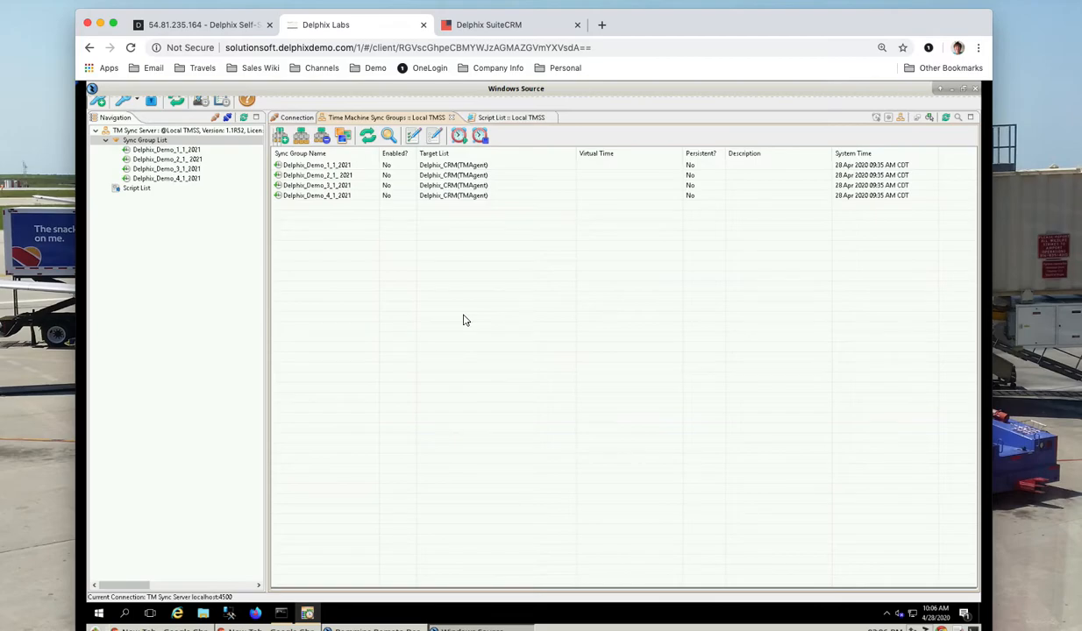
Enable the Delphix_Demo_1_1_2021 sync group so virtual time reads 01 Jan 2021 08:00 AM.
{"action": "left_click", "coordinate": [319, 168]}
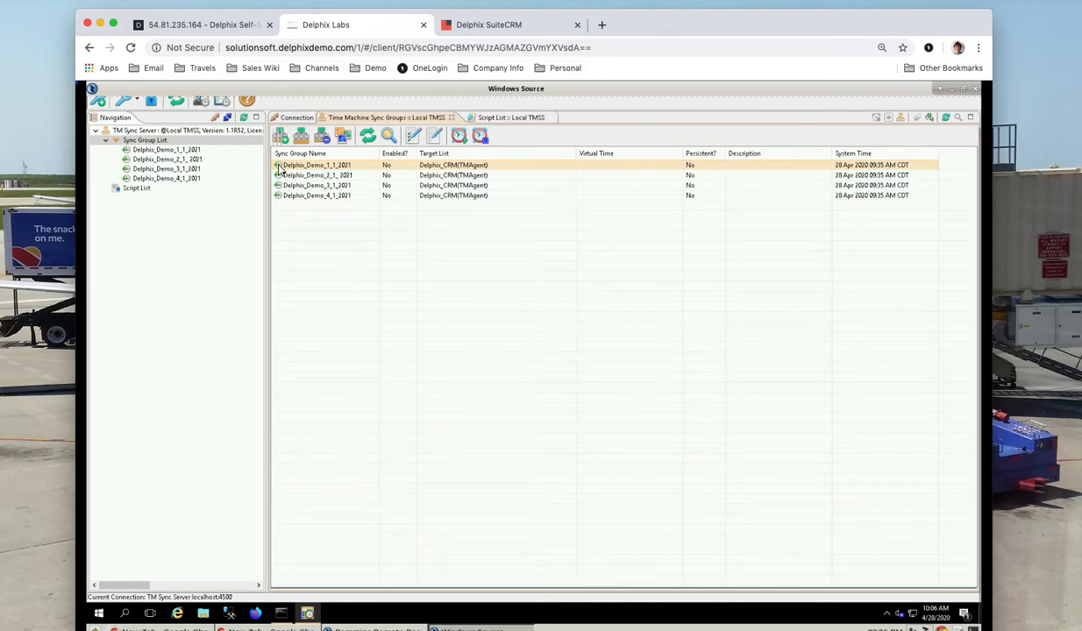
{"action": "double_click", "coordinate": [279, 169]}
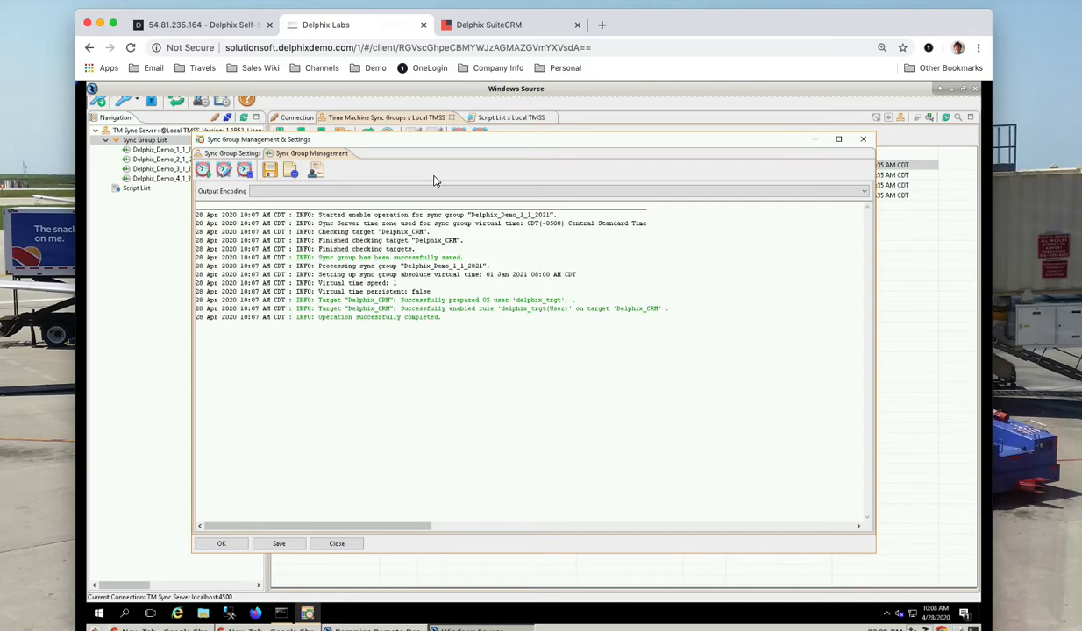
{"action": "left_click", "coordinate": [865, 140]}
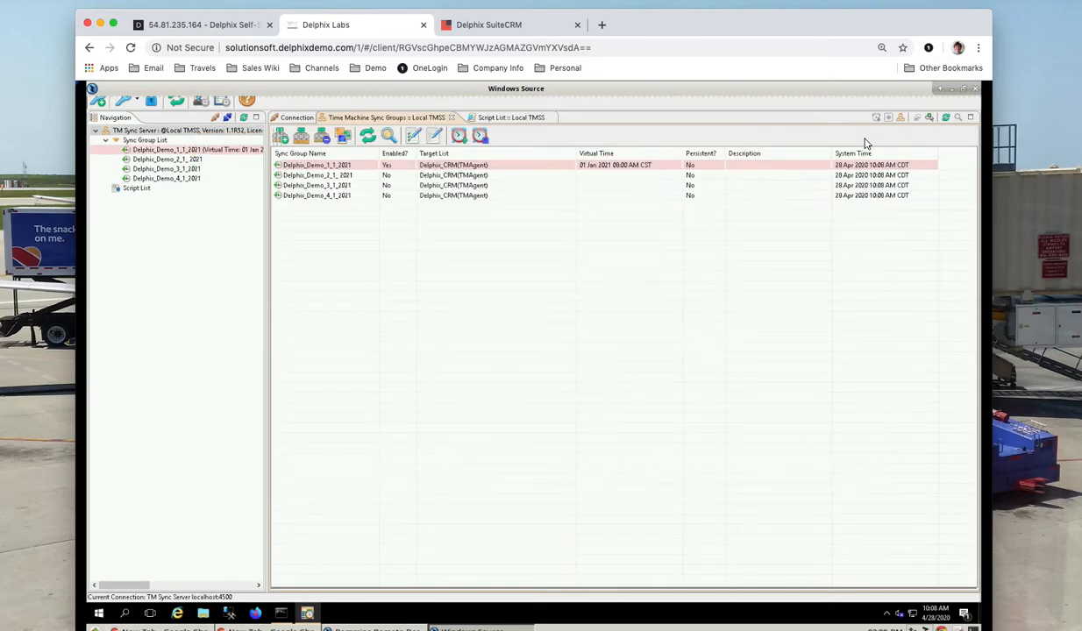
Start a bookmark at the latest TimeTravelTesting point, Apr 28, 2020 8:08:57 AM.
{"action": "left_click", "coordinate": [213, 28]}
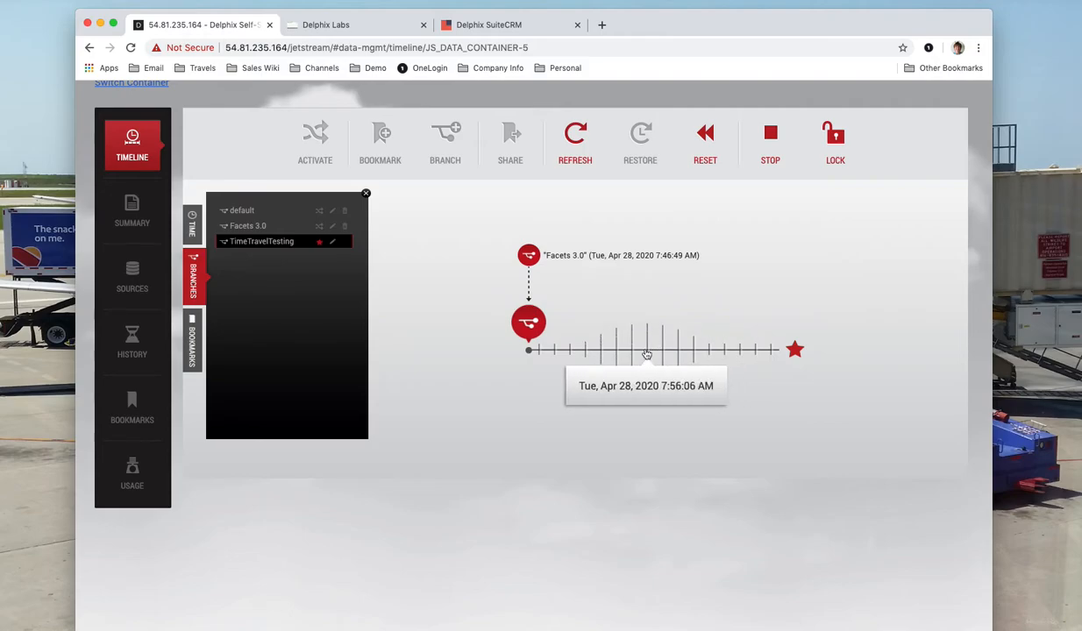
{"action": "left_click", "coordinate": [570, 351]}
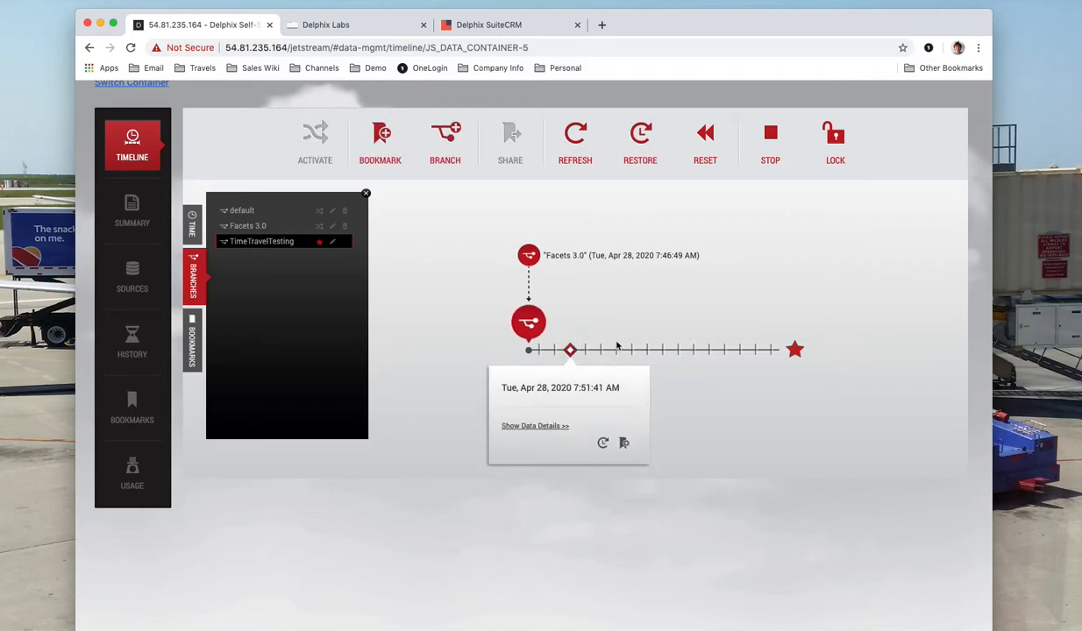
{"action": "left_click", "coordinate": [794, 350]}
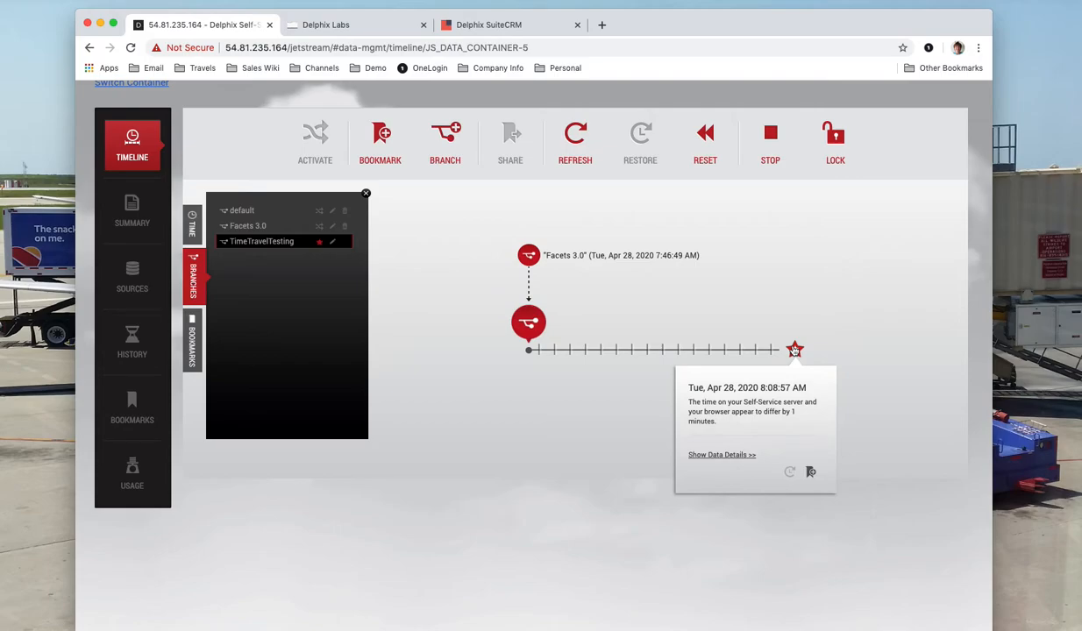
{"action": "left_click", "coordinate": [394, 135]}
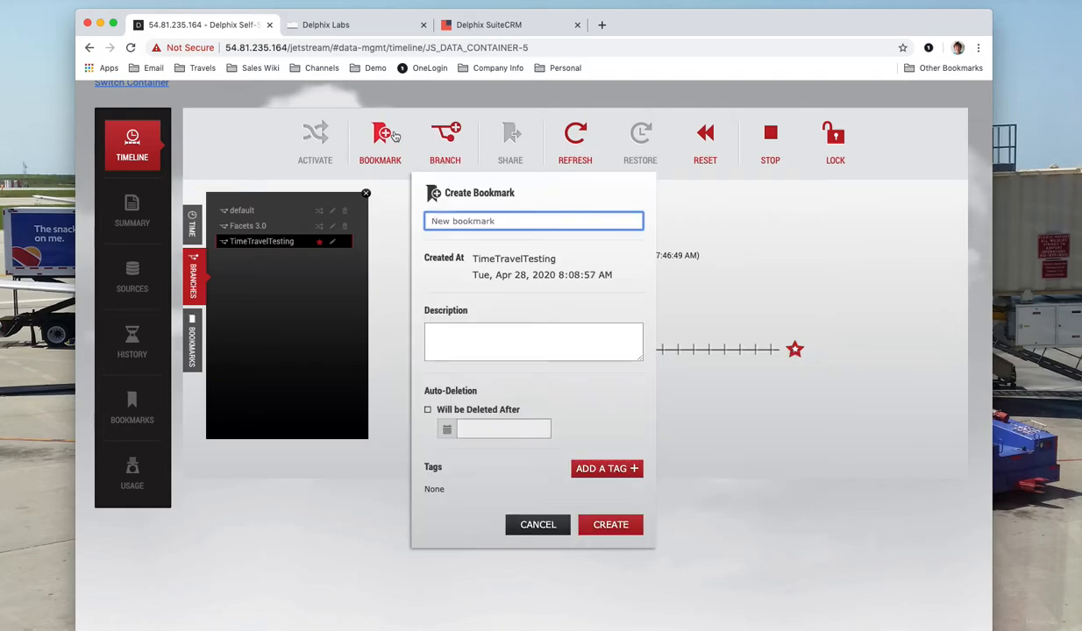
Name the bookmark 'Jan 1 2021', describe it 'Virtual Clock start test', and create it at the timeline's end.
{"action": "type", "text": "Jan 1 2021"}
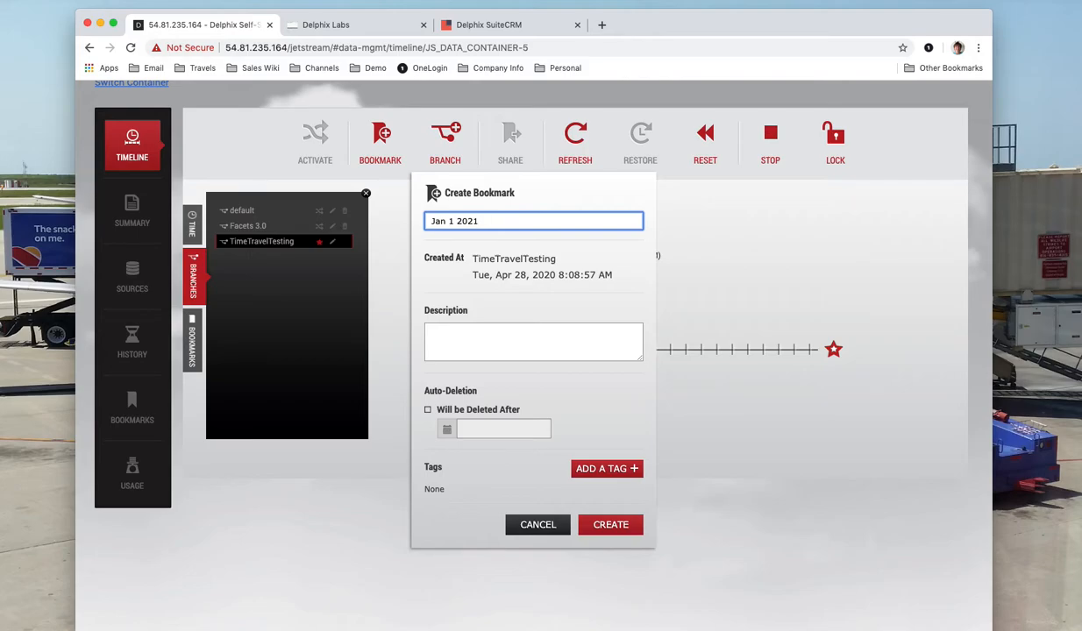
{"action": "left_click", "coordinate": [470, 341]}
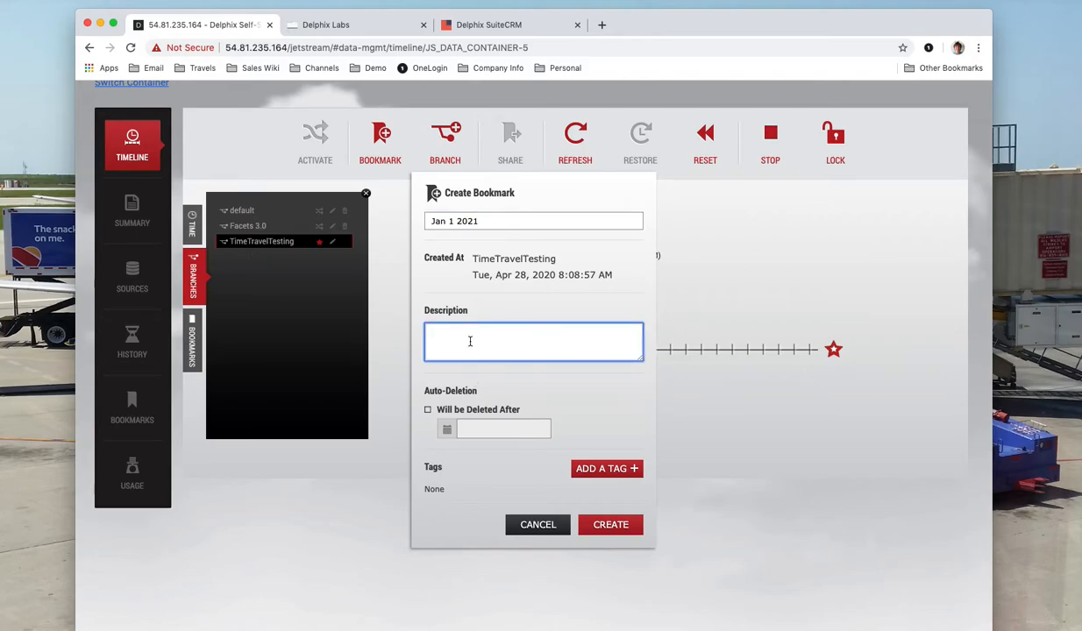
{"action": "type", "text": "Virtual C"}
{"action": "type", "text": "ck start test"}
{"action": "left_click", "coordinate": [608, 525]}
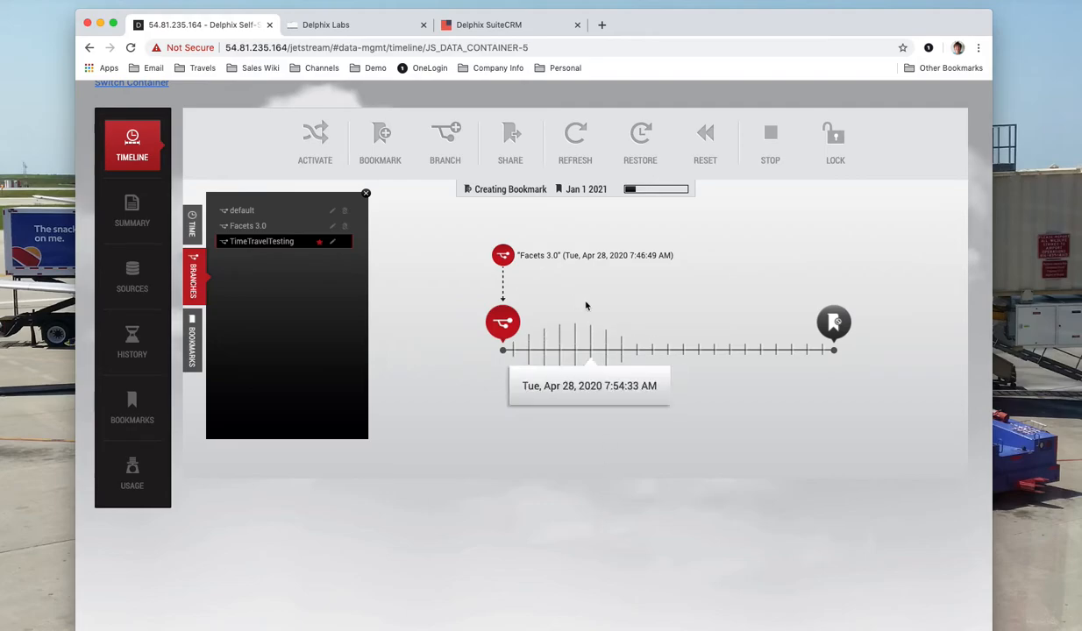
Review the Jan 1 2021 bookmark's details on the timeline, then go back to SuiteCRM's Create menu.
{"action": "left_click", "coordinate": [492, 29]}
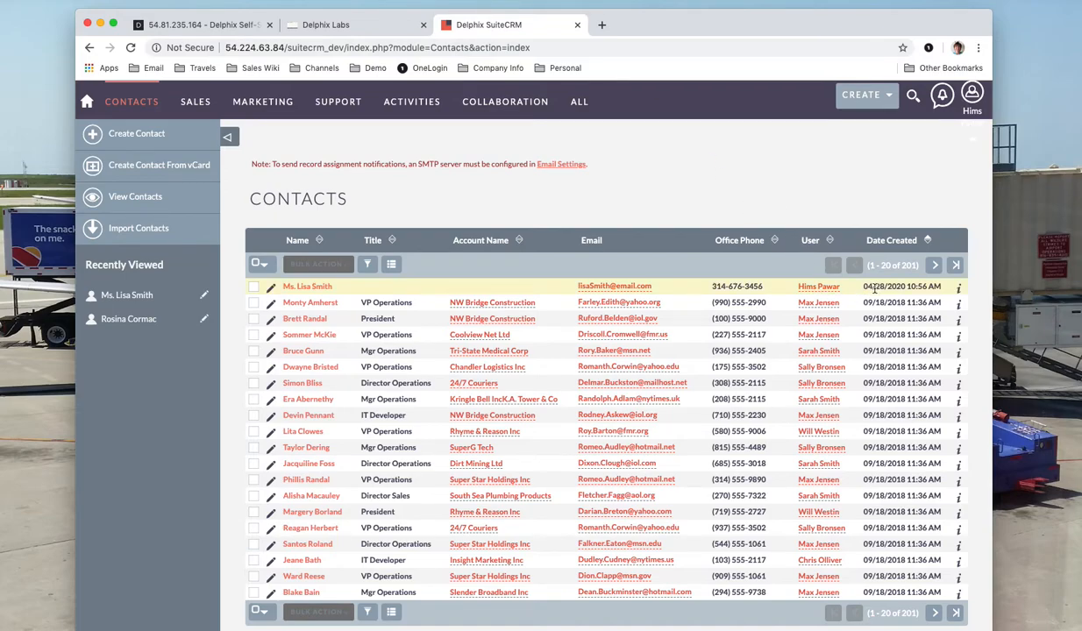
{"action": "left_click", "coordinate": [385, 24]}
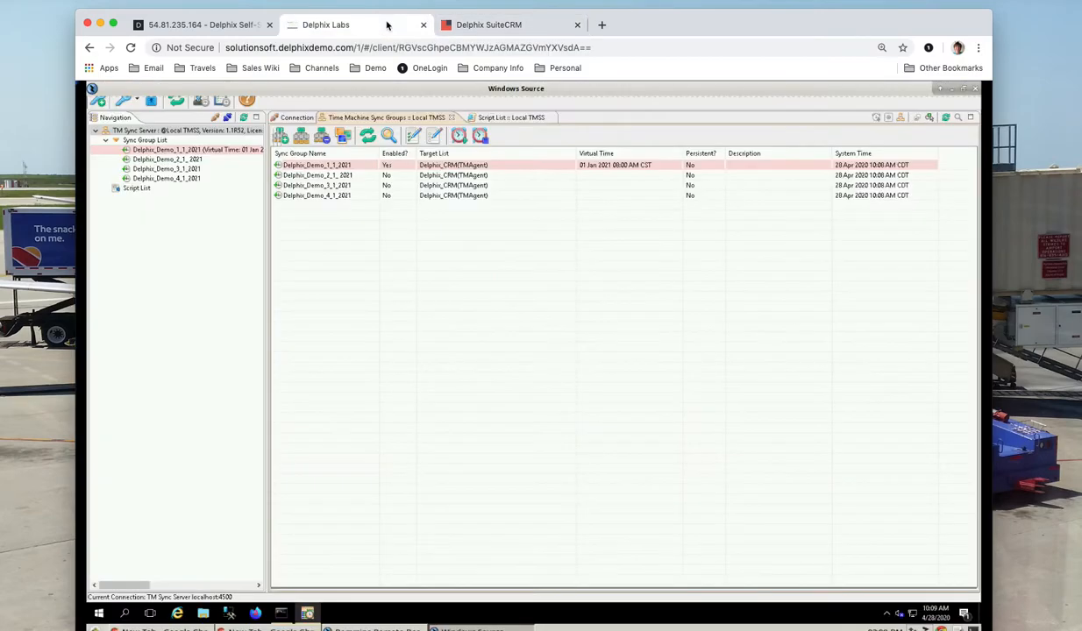
{"action": "left_click", "coordinate": [203, 24]}
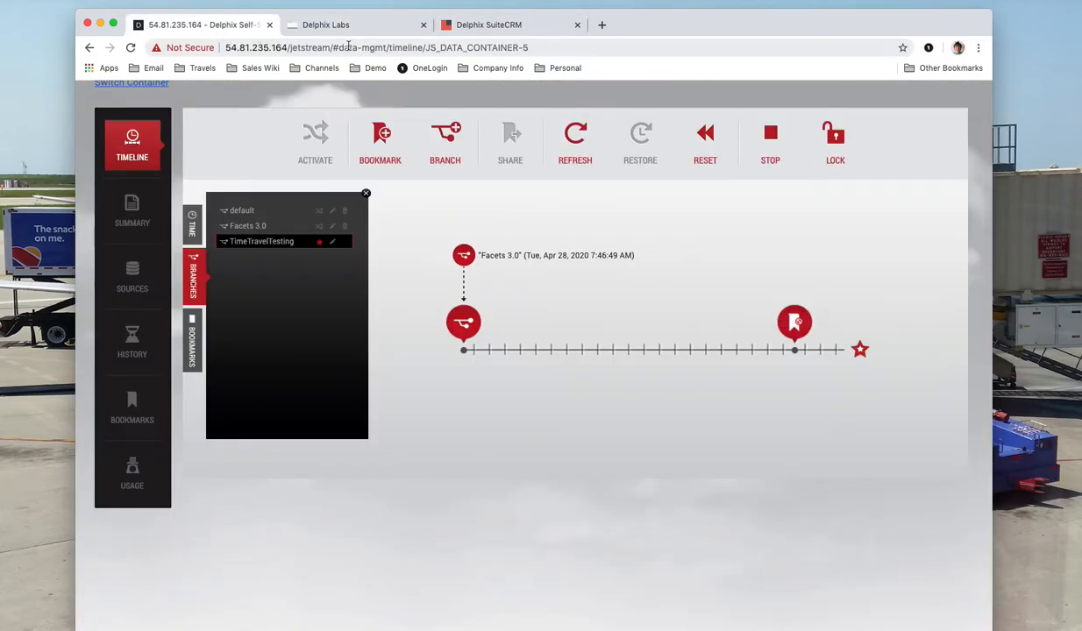
{"action": "left_click", "coordinate": [793, 327]}
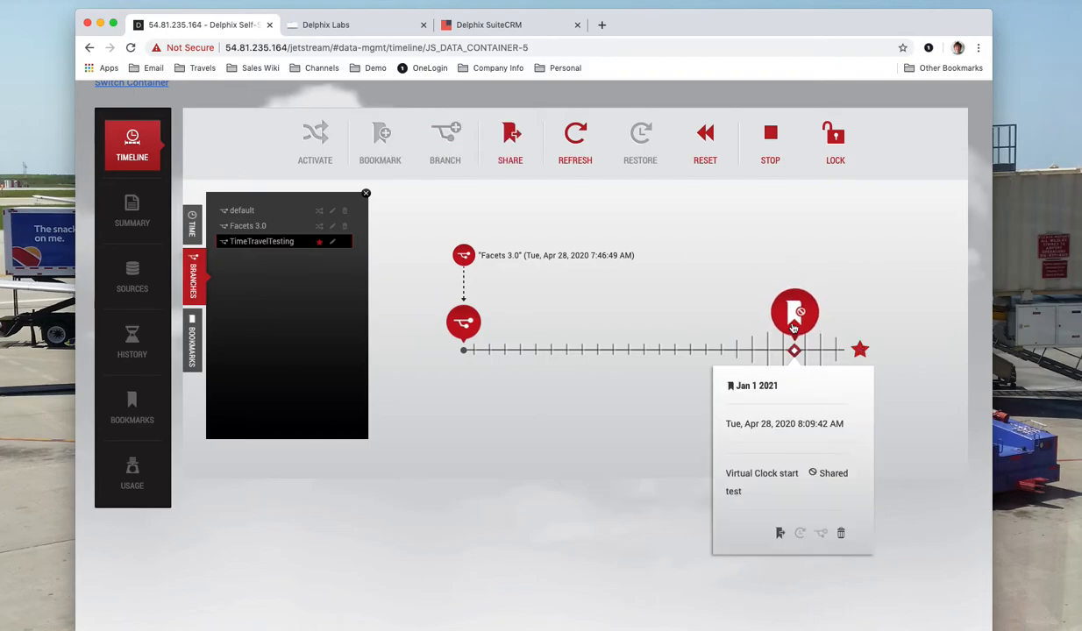
{"action": "left_click", "coordinate": [487, 27]}
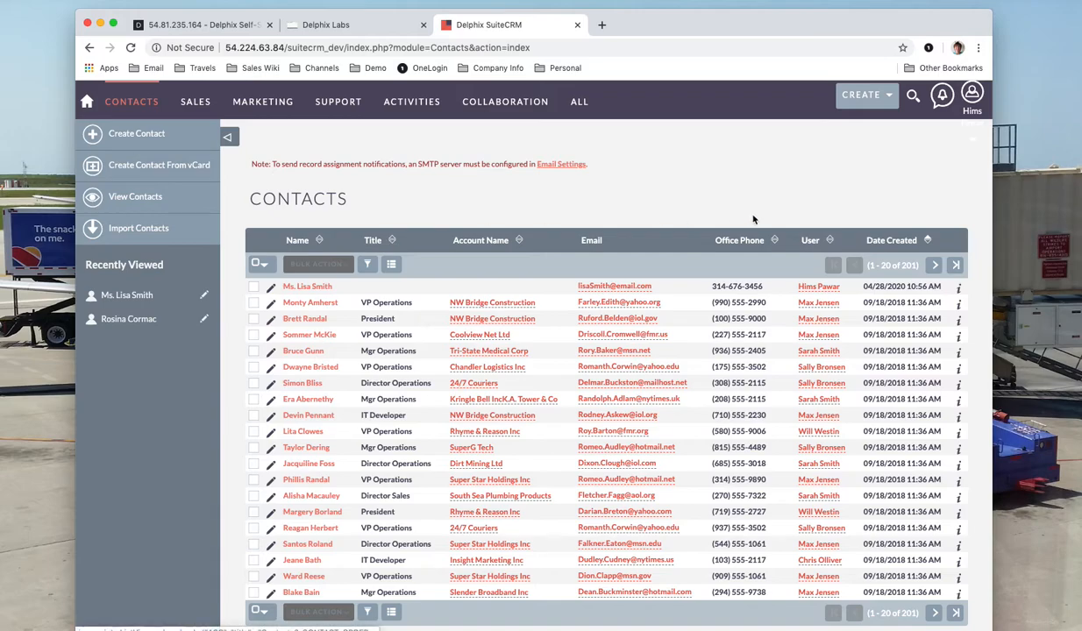
{"action": "left_click", "coordinate": [816, 102]}
Begin a new contact with salutation Mr. and enter the contact's first name.
{"action": "left_click", "coordinate": [857, 146]}
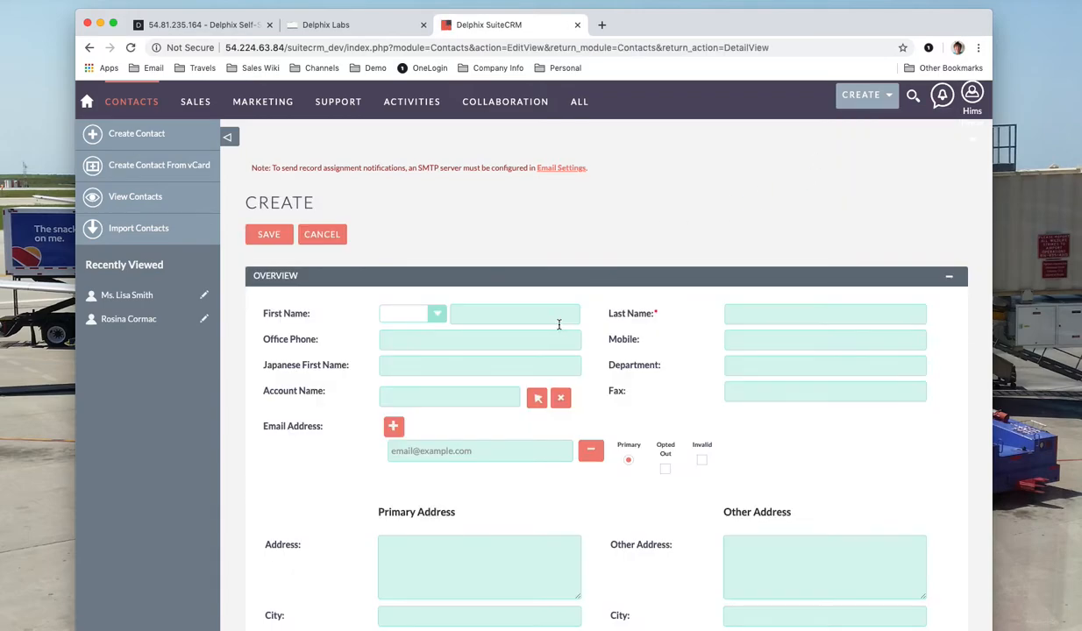
{"action": "left_click", "coordinate": [435, 313]}
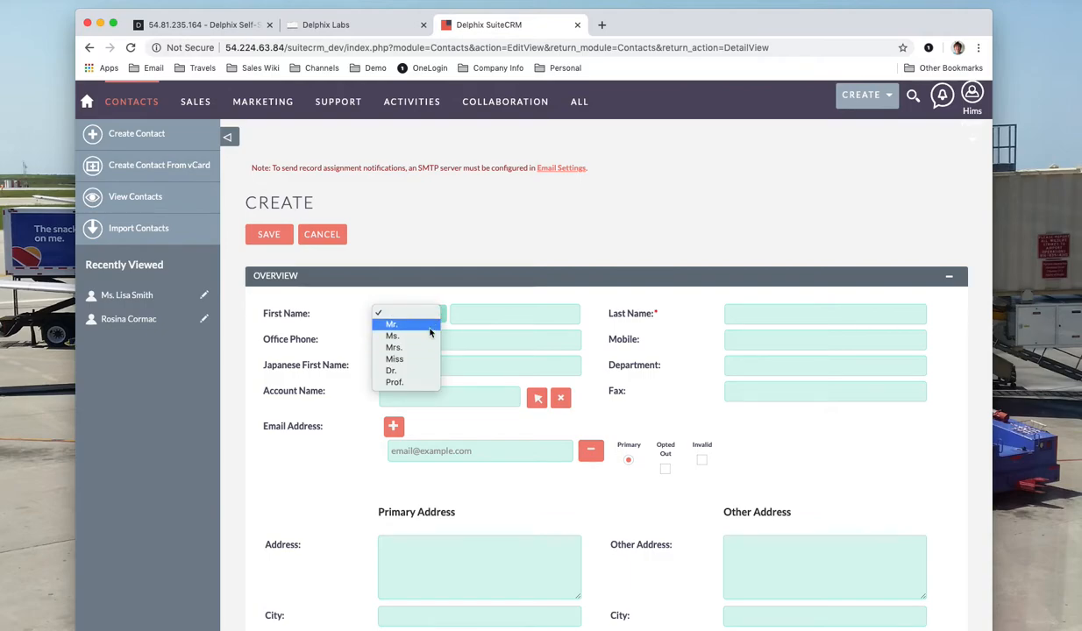
{"action": "left_click", "coordinate": [430, 329]}
{"action": "left_click", "coordinate": [493, 313]}
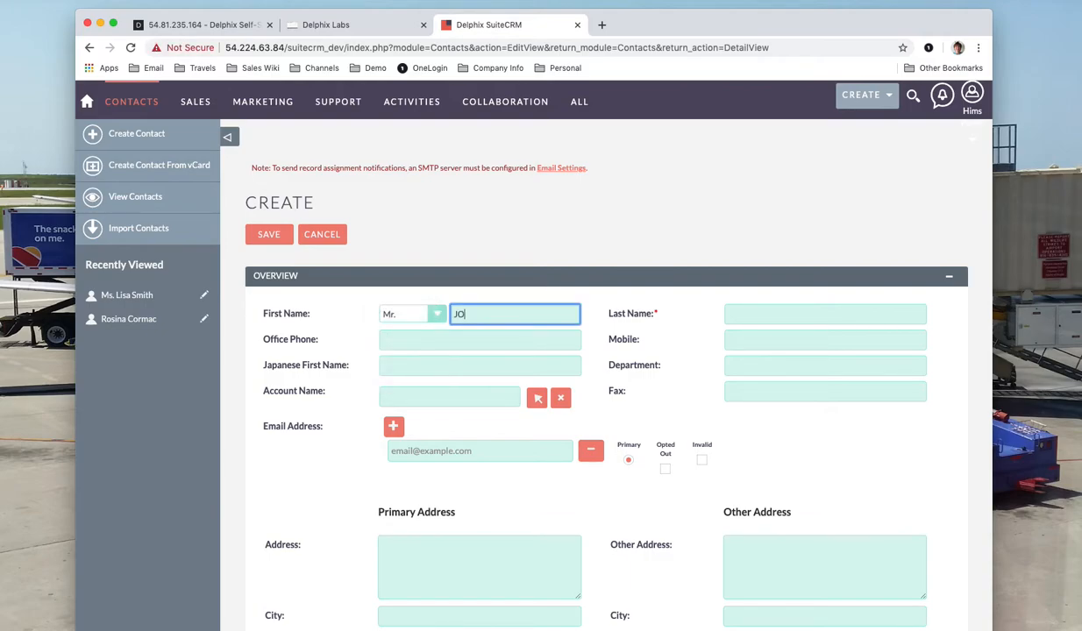
Fill in the contact's last name, office phone and e-mail address, then save the contact.
{"action": "left_click", "coordinate": [768, 313]}
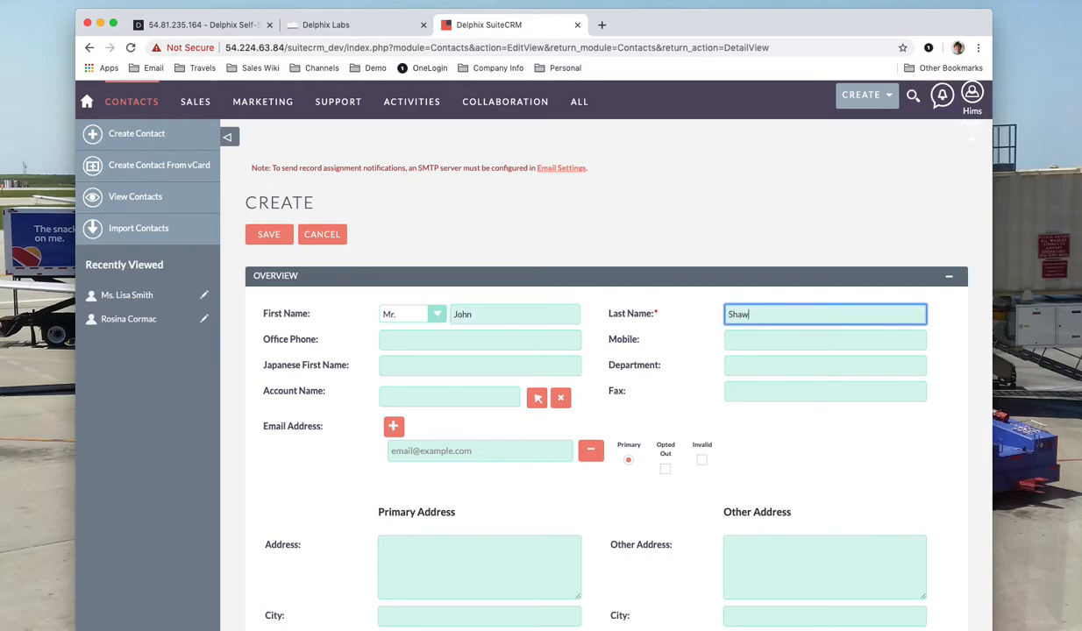
{"action": "left_click", "coordinate": [546, 343]}
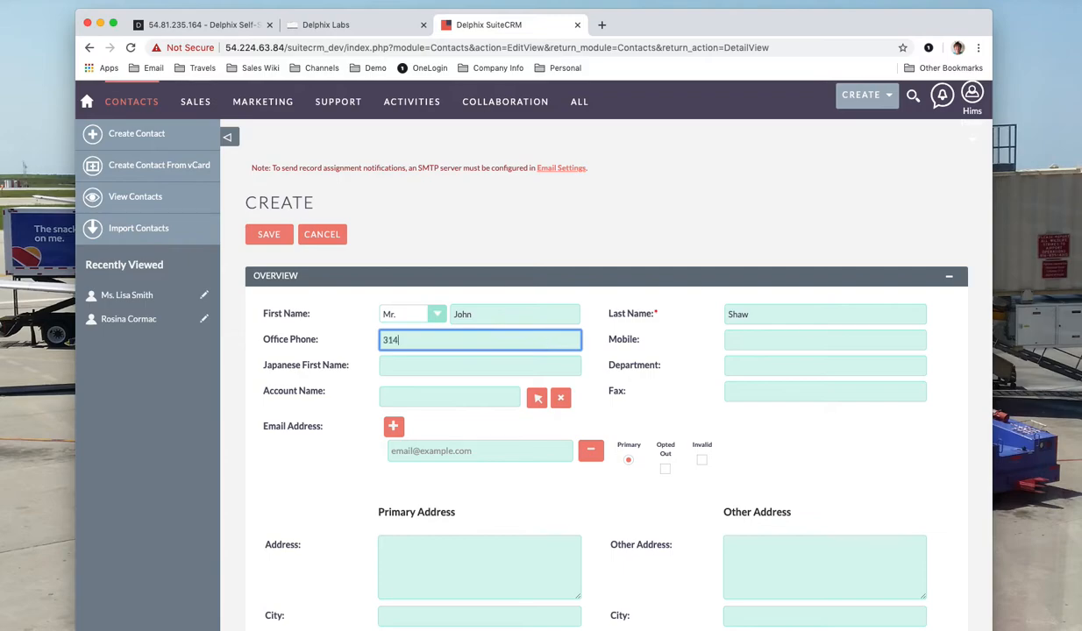
{"action": "left_click", "coordinate": [514, 449]}
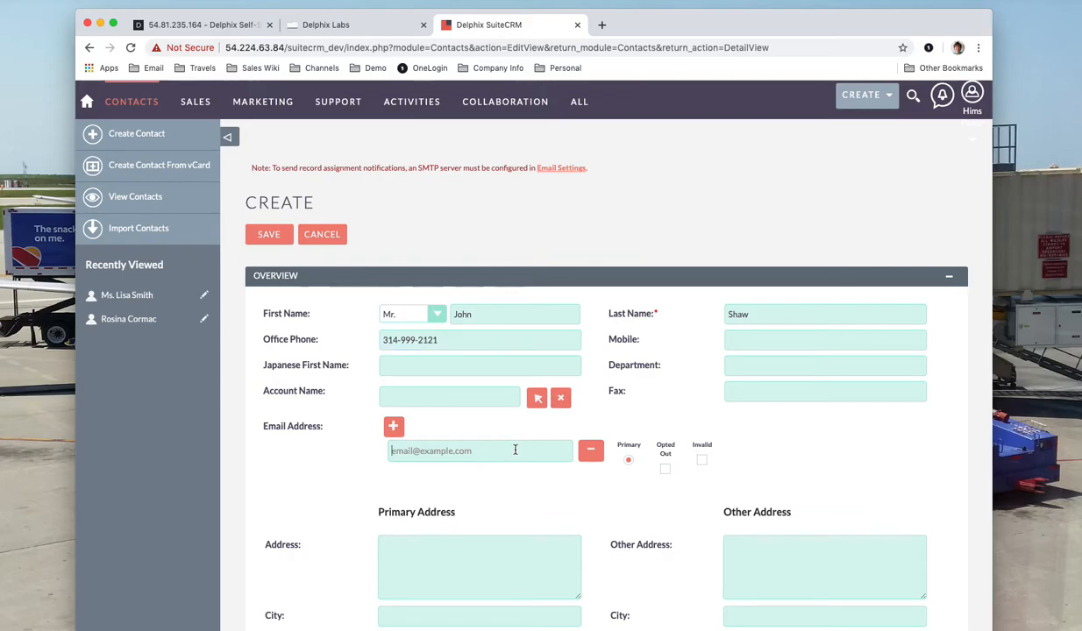
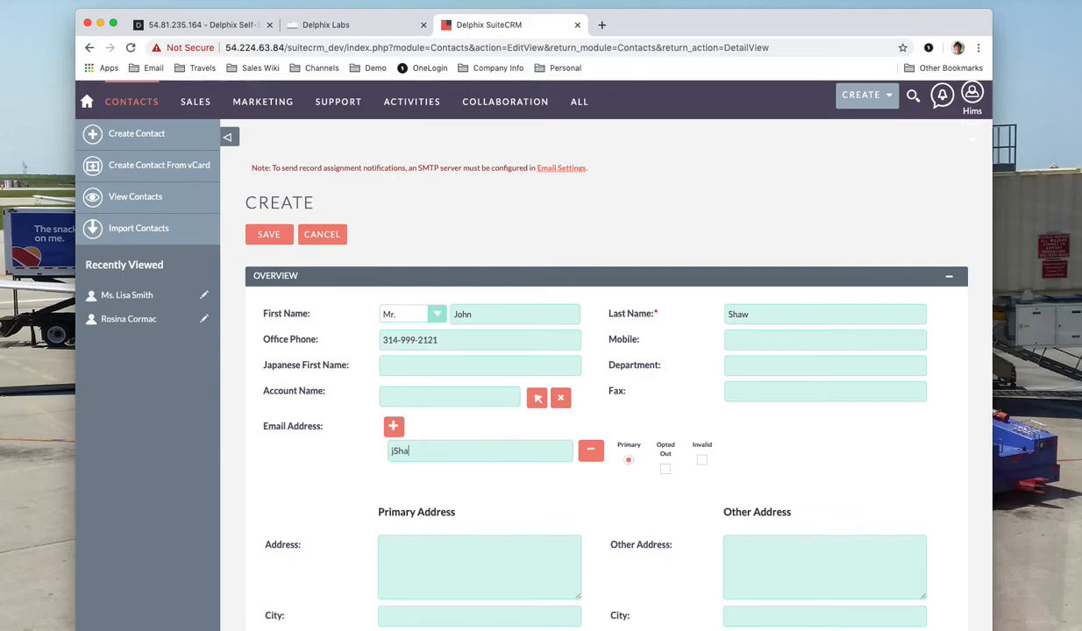
{"action": "left_click", "coordinate": [263, 234]}
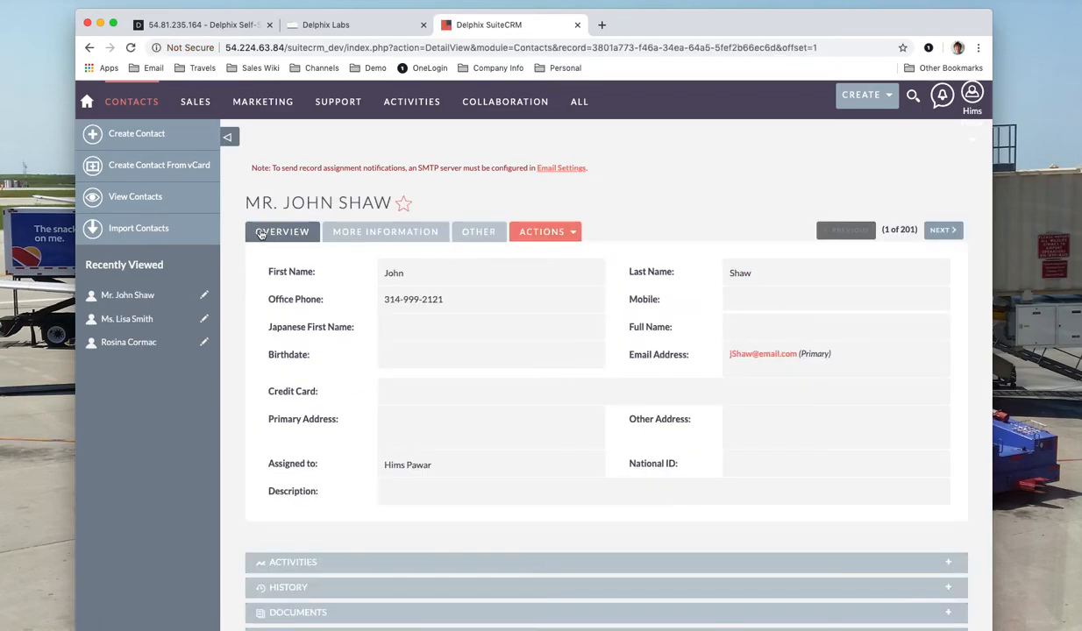
Check the contacts list shows the new contact dated 01/01/2021, then return to the Delphix timeline.
{"action": "left_click", "coordinate": [141, 195]}
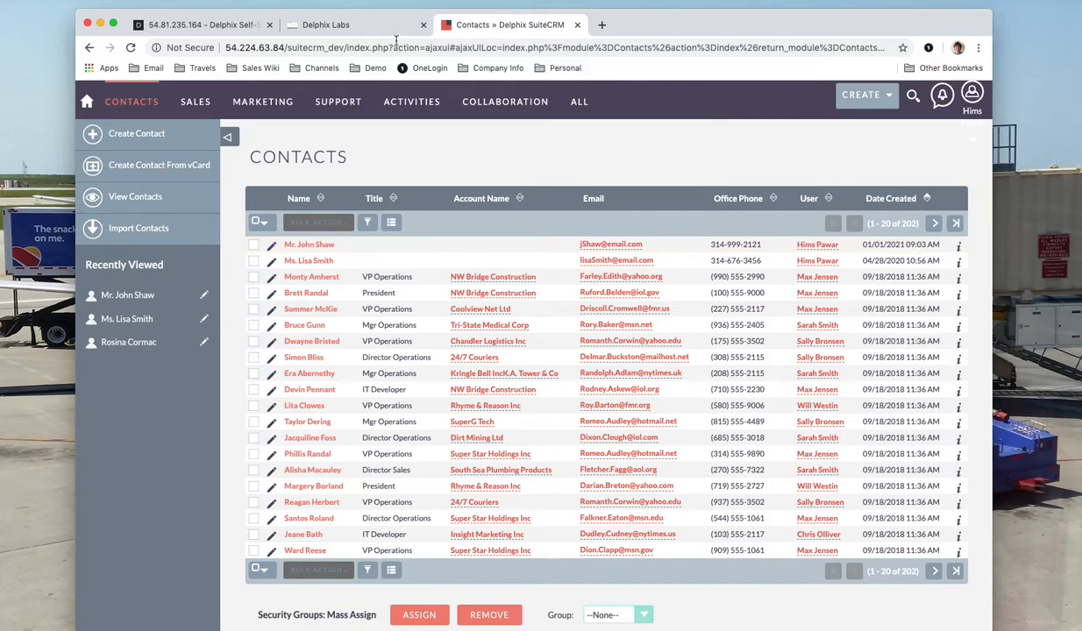
{"action": "left_click", "coordinate": [232, 27]}
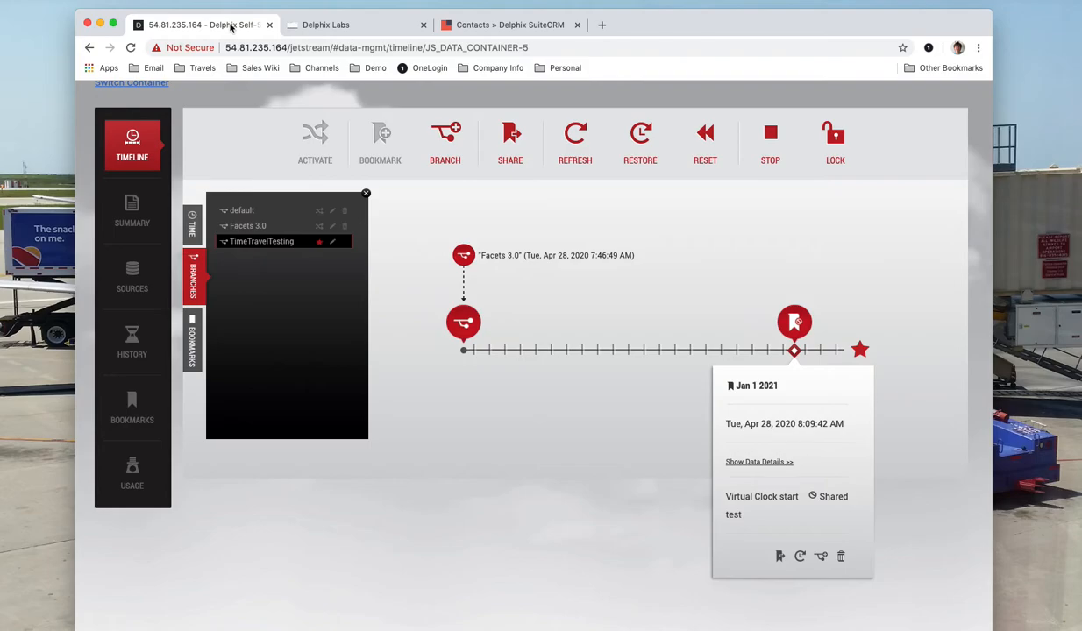
Bookmark the latest TimeTravelTesting point as 'Completion of jan1 testing', then switch to the Time Machine tab.
{"action": "left_click", "coordinate": [860, 350]}
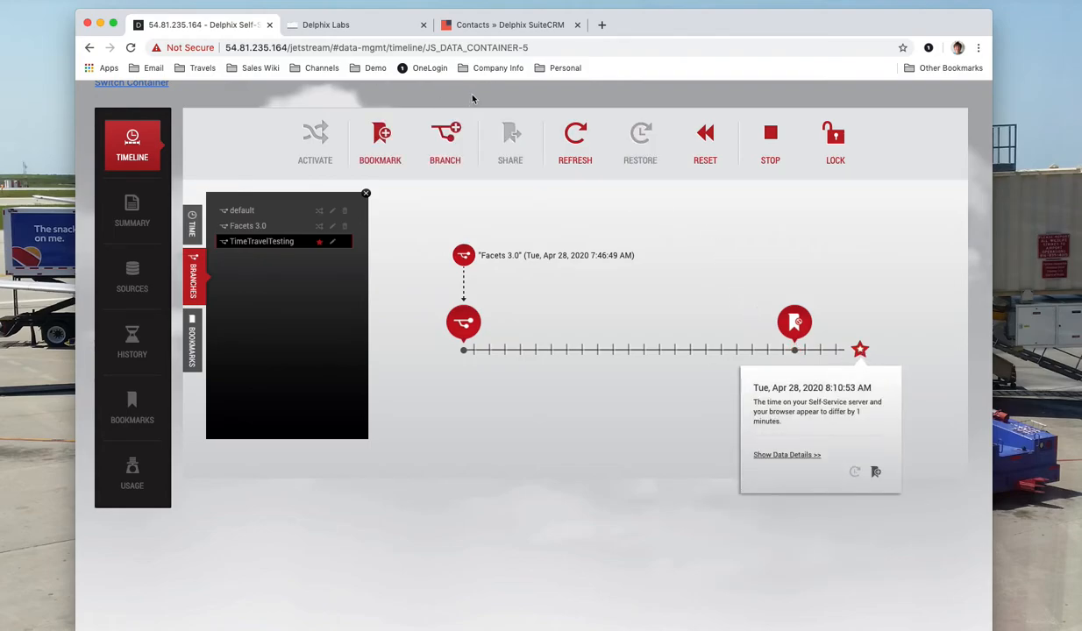
{"action": "left_click", "coordinate": [379, 141]}
{"action": "triple_click", "coordinate": [447, 221]}
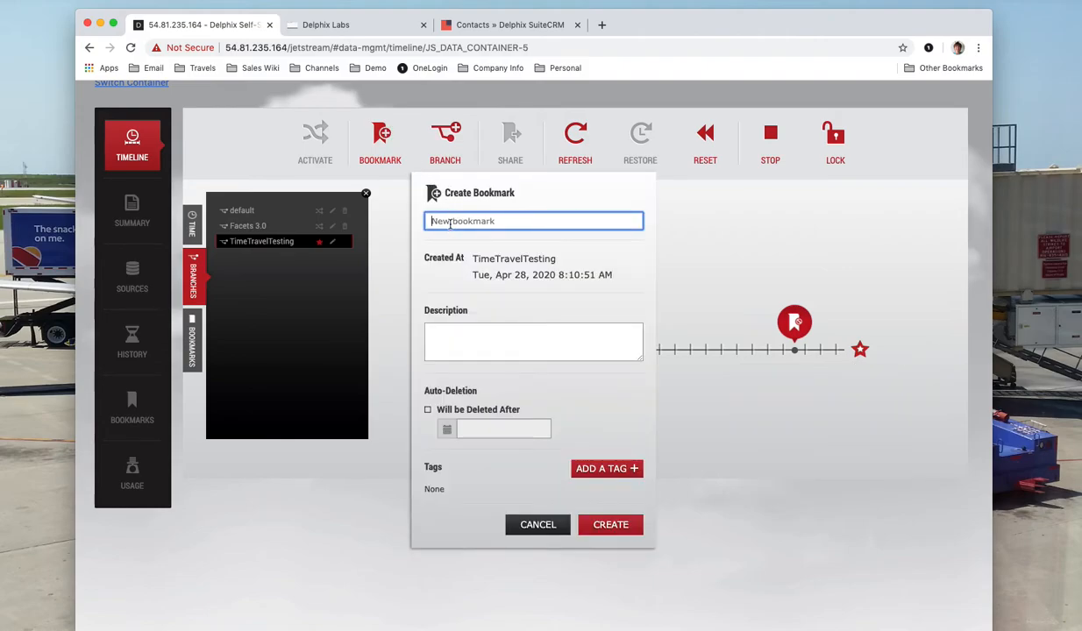
{"action": "type", "text": "Completion of jan1 testtin"}
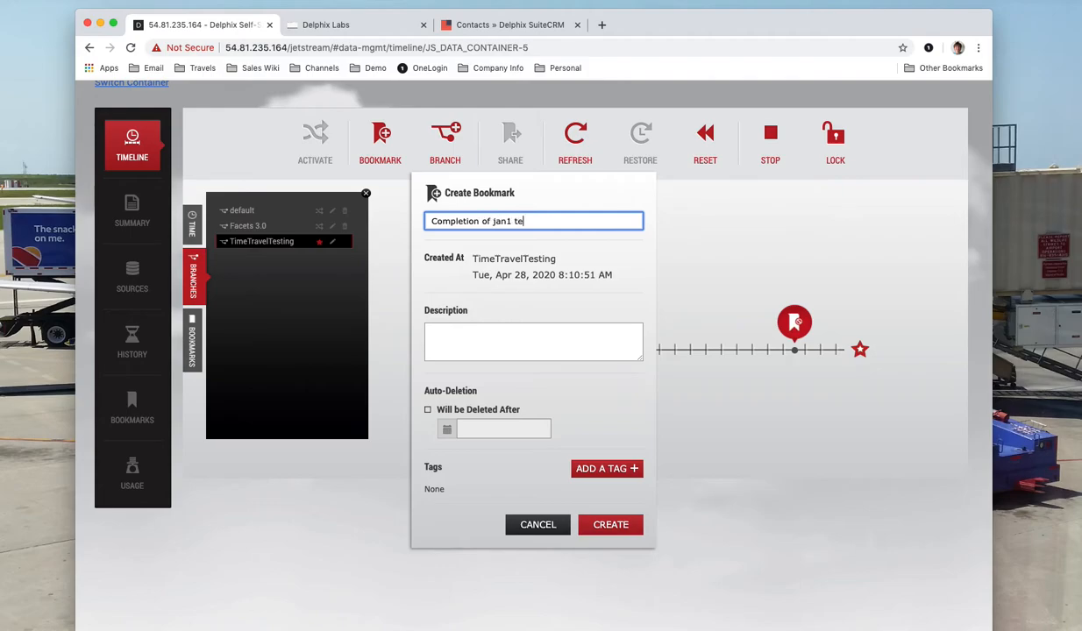
{"action": "key", "text": "BackSpace"}
{"action": "key", "text": "BackSpace"}
{"action": "key", "text": "BackSpace"}
{"action": "type", "text": "ing"}
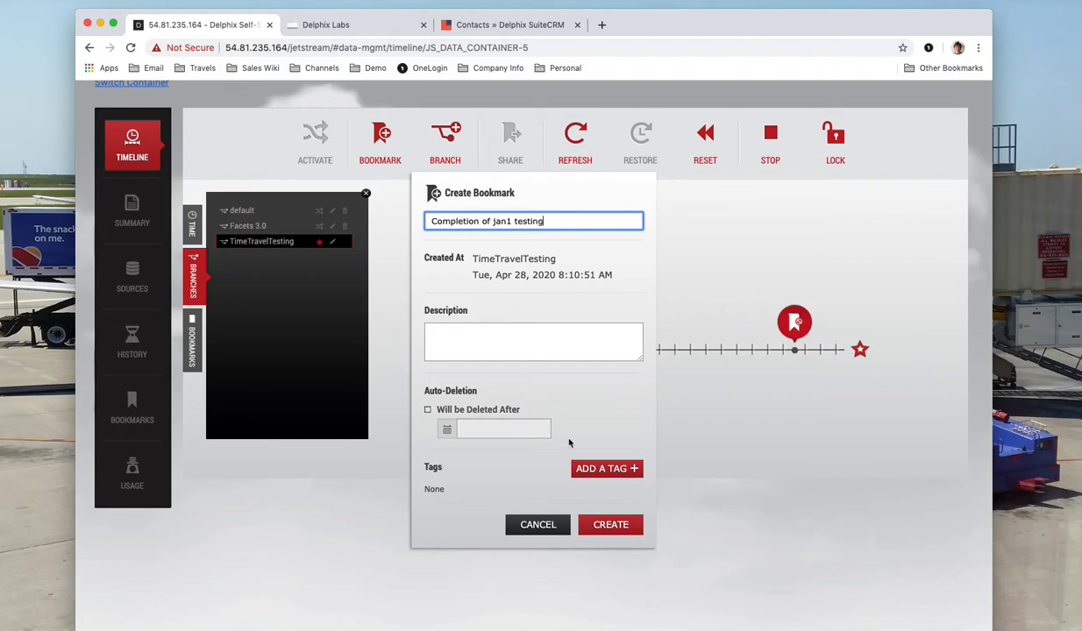
{"action": "left_click", "coordinate": [611, 523]}
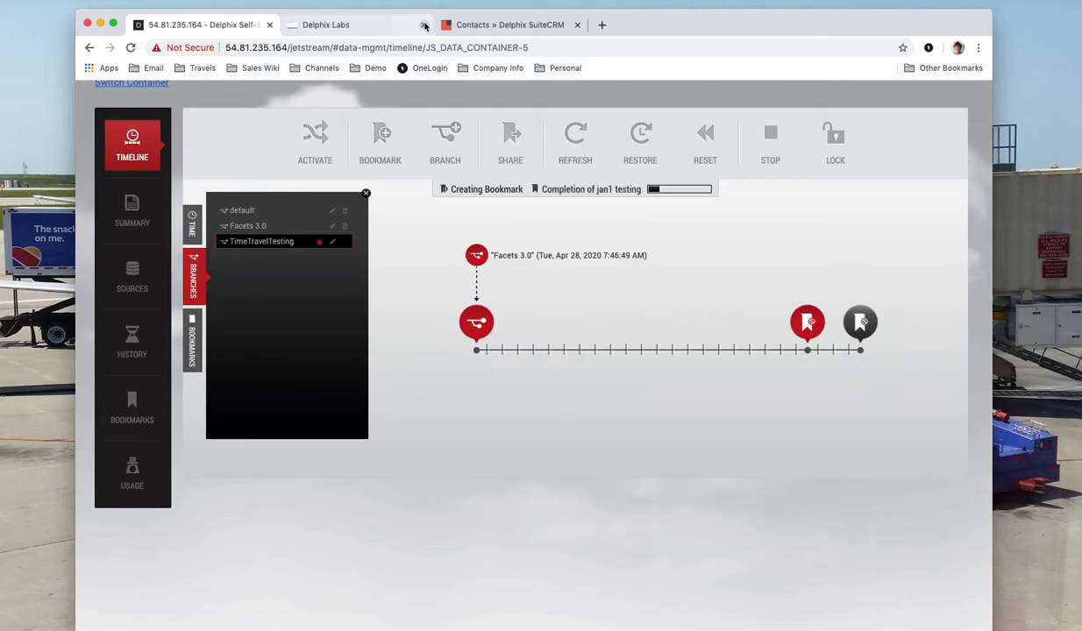
{"action": "left_click", "coordinate": [390, 26]}
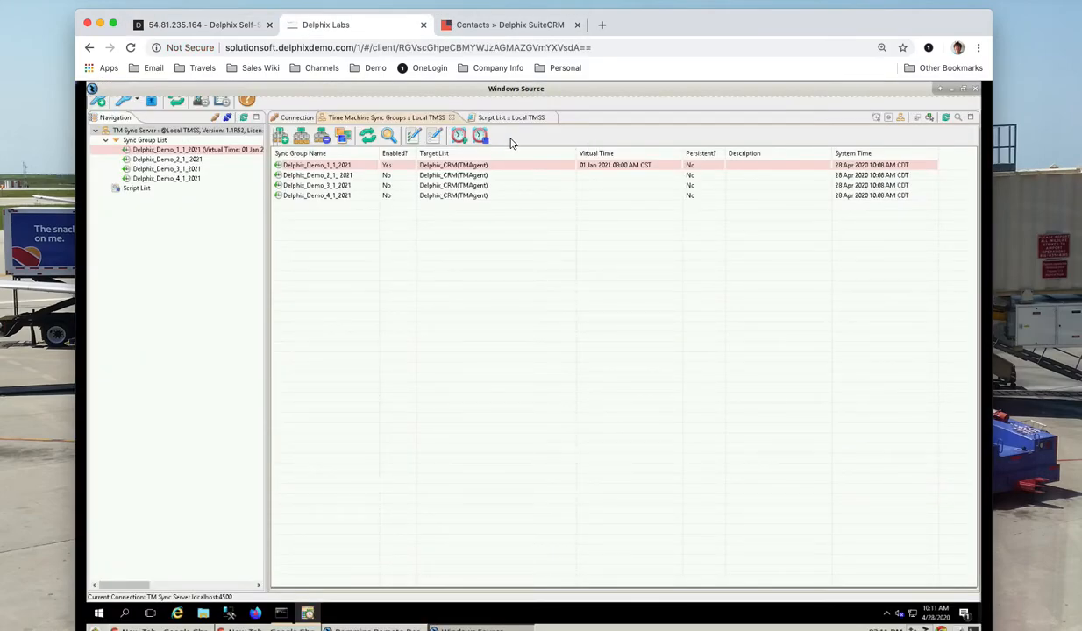
Disable Delphix_Demo_1_1_2021, confirming with Yes, so all four sync groups are off.
{"action": "left_click", "coordinate": [347, 166]}
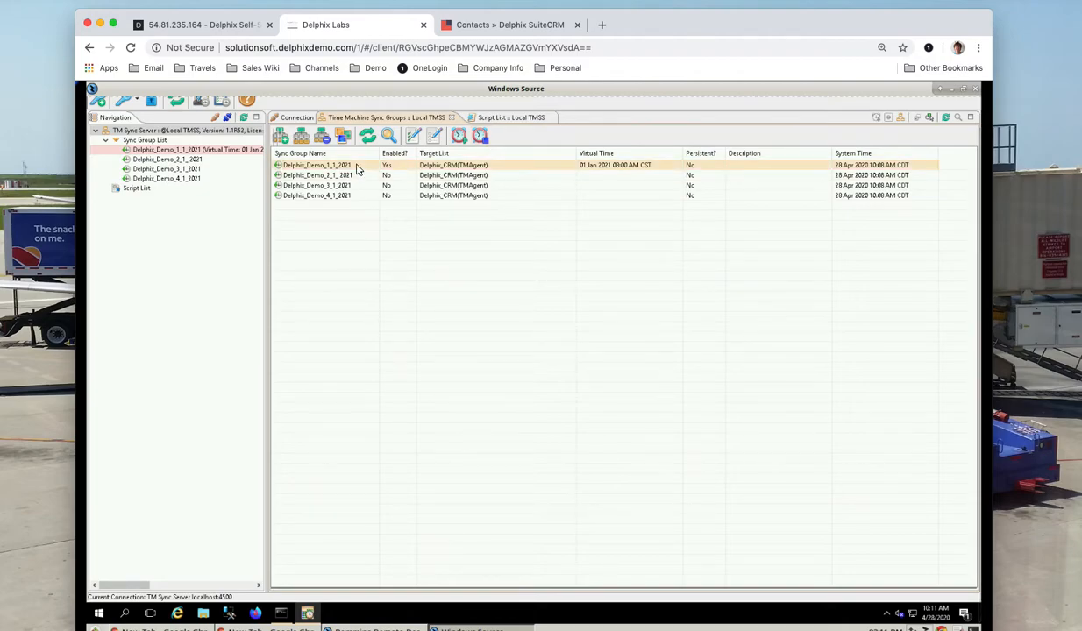
{"action": "left_click", "coordinate": [480, 137]}
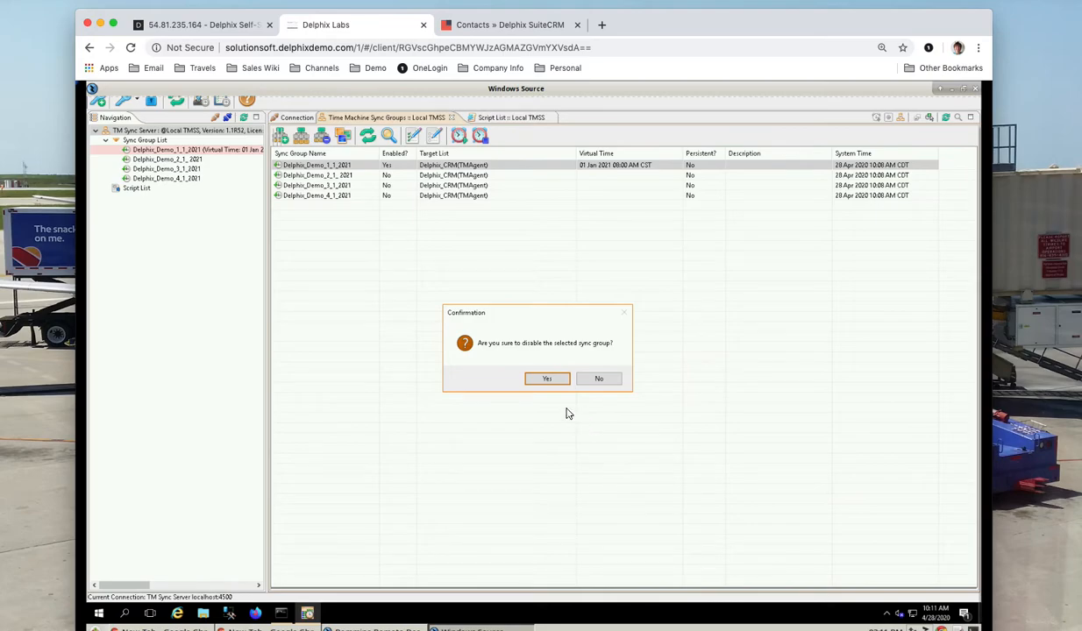
{"action": "left_click", "coordinate": [547, 378]}
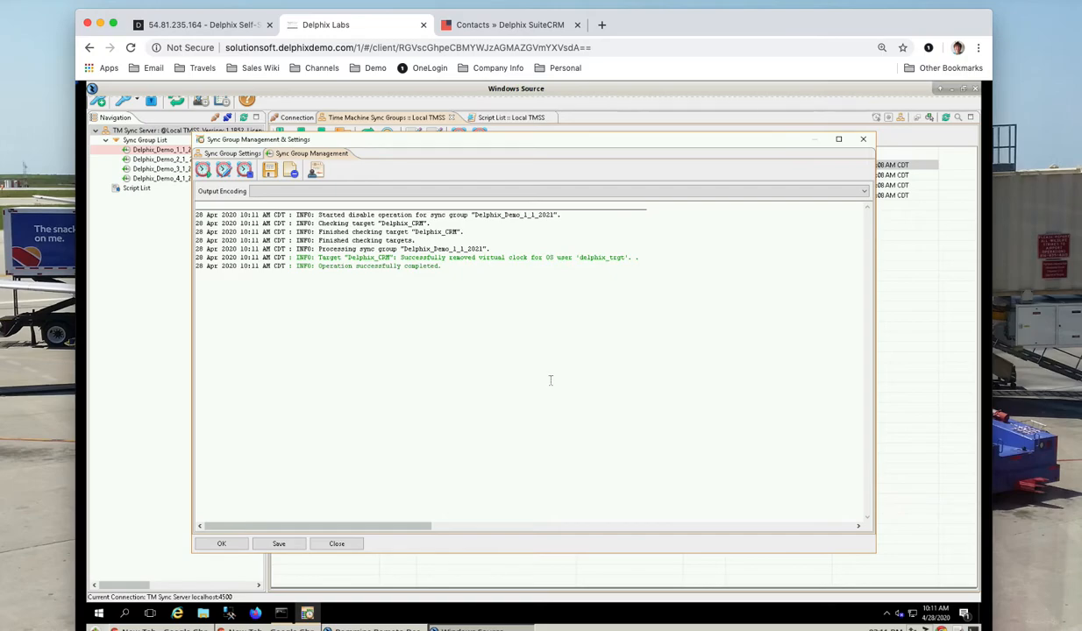
{"action": "left_click", "coordinate": [864, 140]}
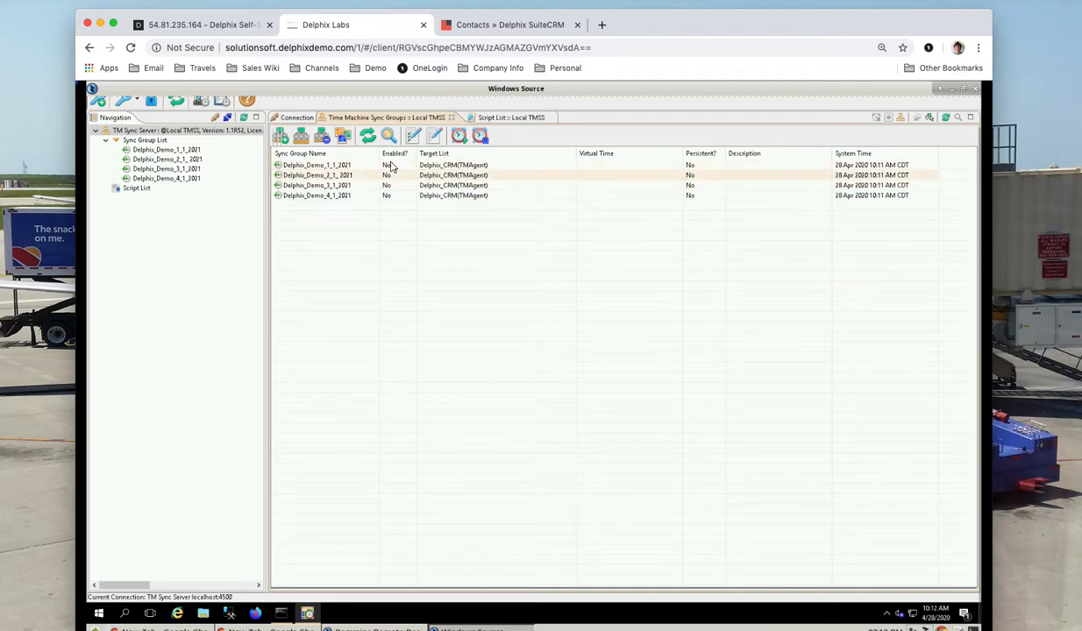
Enable Delphix_Demo_2_1_2021 for a 01 Feb 2021 08:00 AM virtual clock, then return to the Delphix timeline.
{"action": "left_click", "coordinate": [355, 175]}
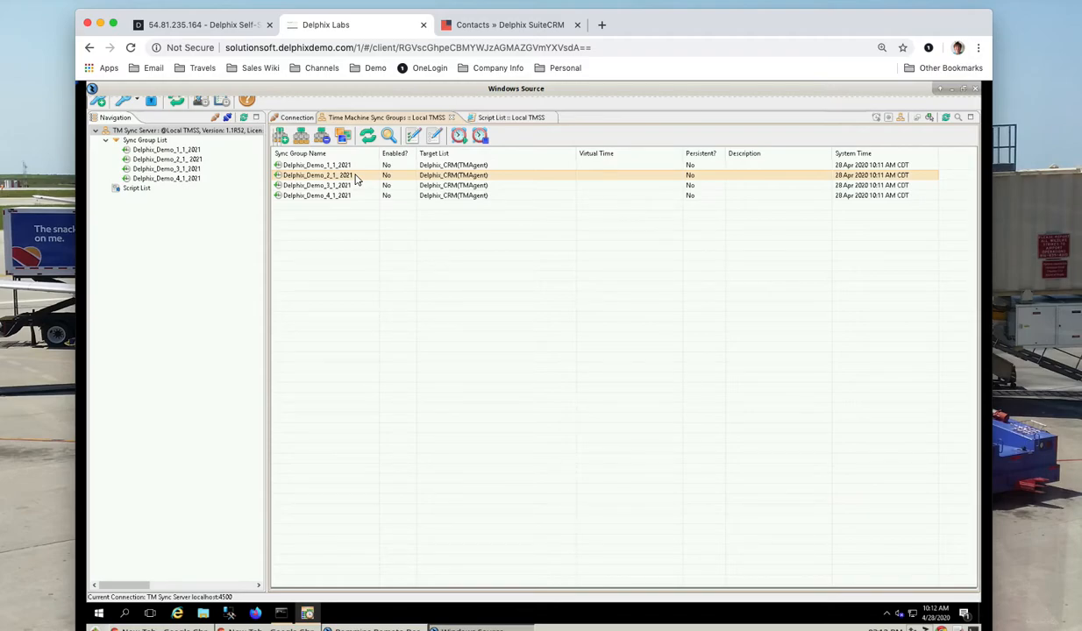
{"action": "left_click", "coordinate": [465, 140]}
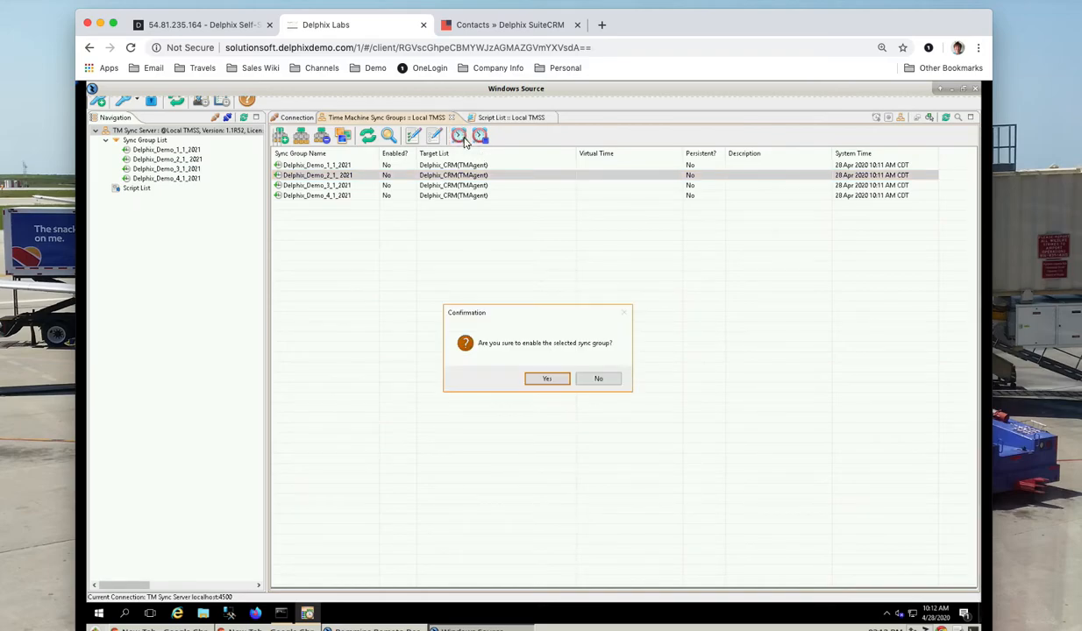
{"action": "left_click", "coordinate": [544, 379]}
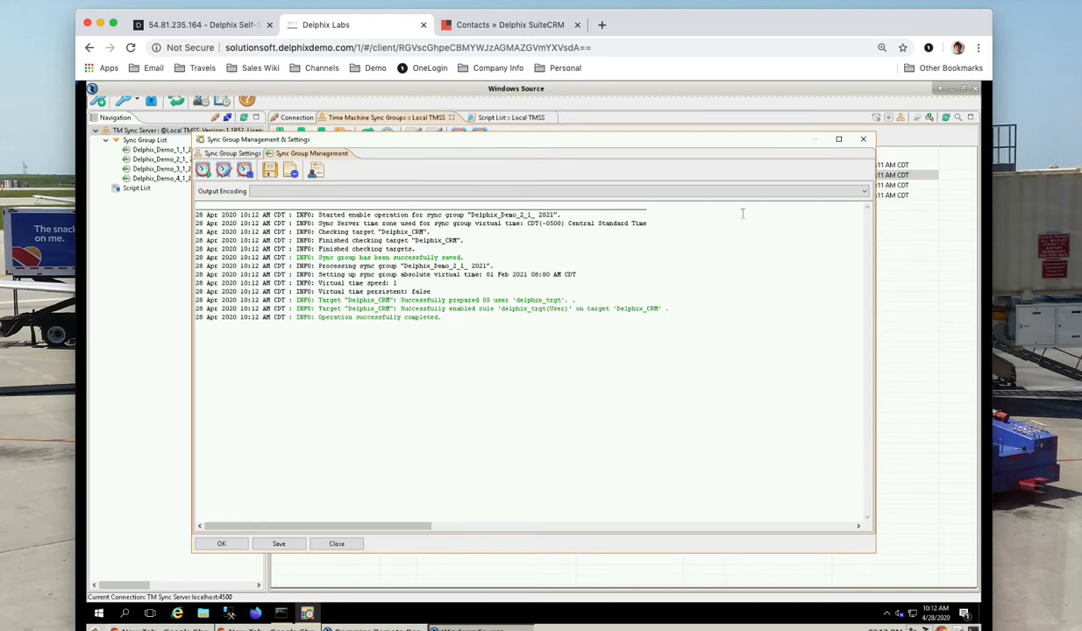
{"action": "left_click", "coordinate": [865, 141]}
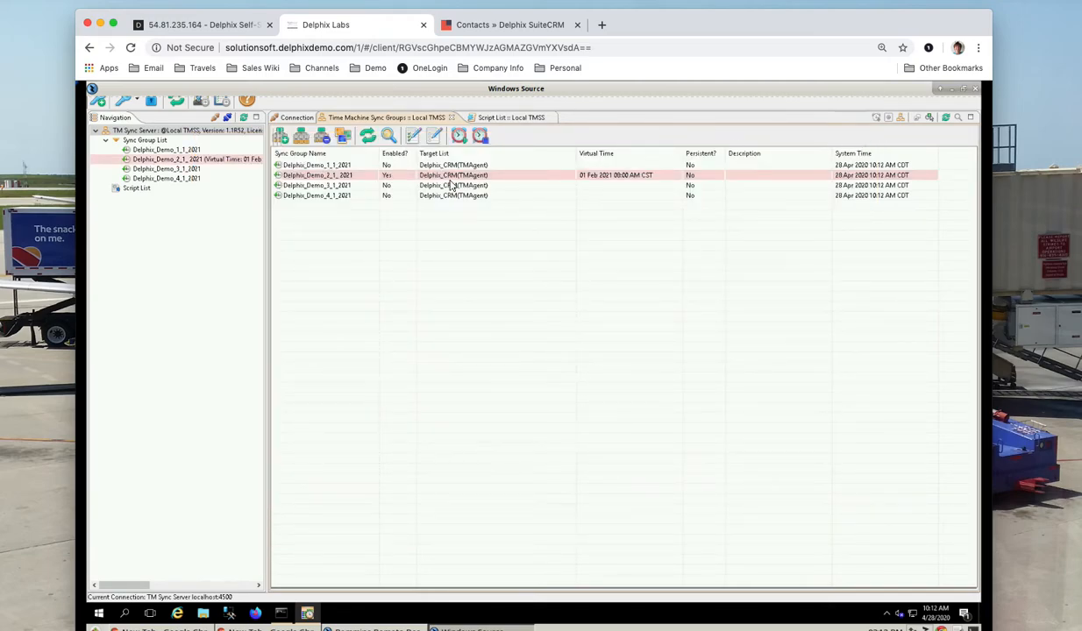
{"action": "left_click", "coordinate": [294, 178]}
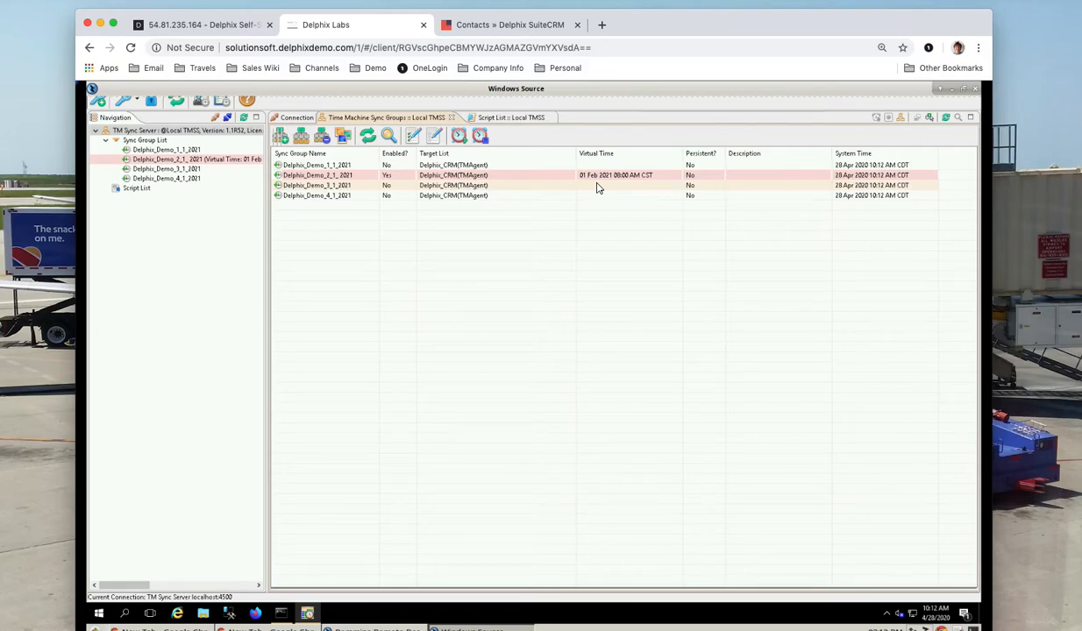
{"action": "left_click", "coordinate": [199, 28]}
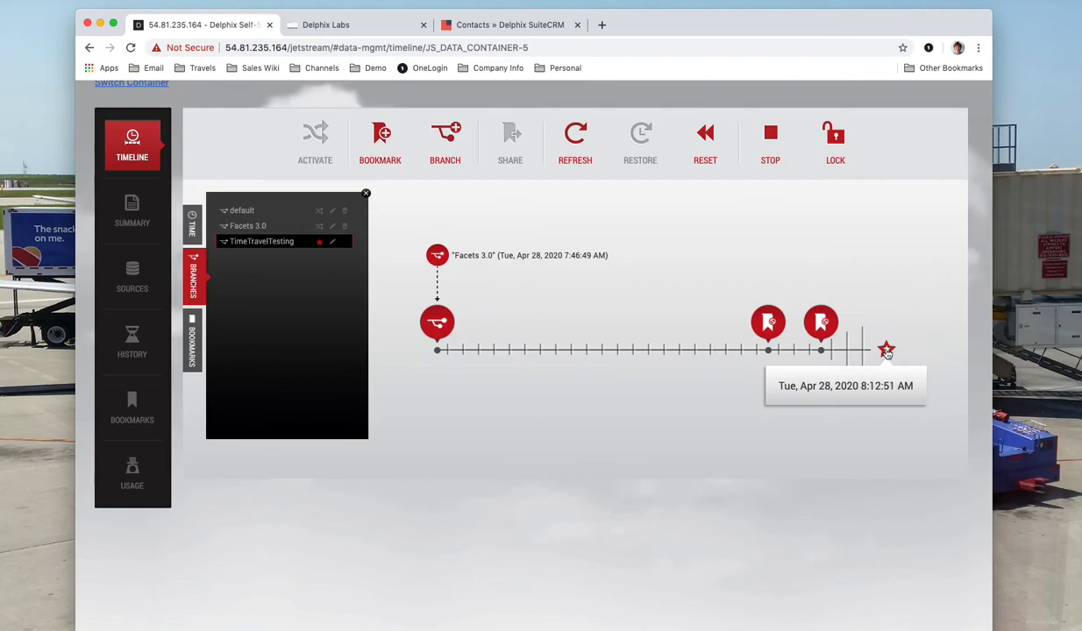
Show the details of the timeline's latest point (Apr 28, 2020 8:12:52 AM) and start a new bookmark there.
{"action": "left_click", "coordinate": [886, 351]}
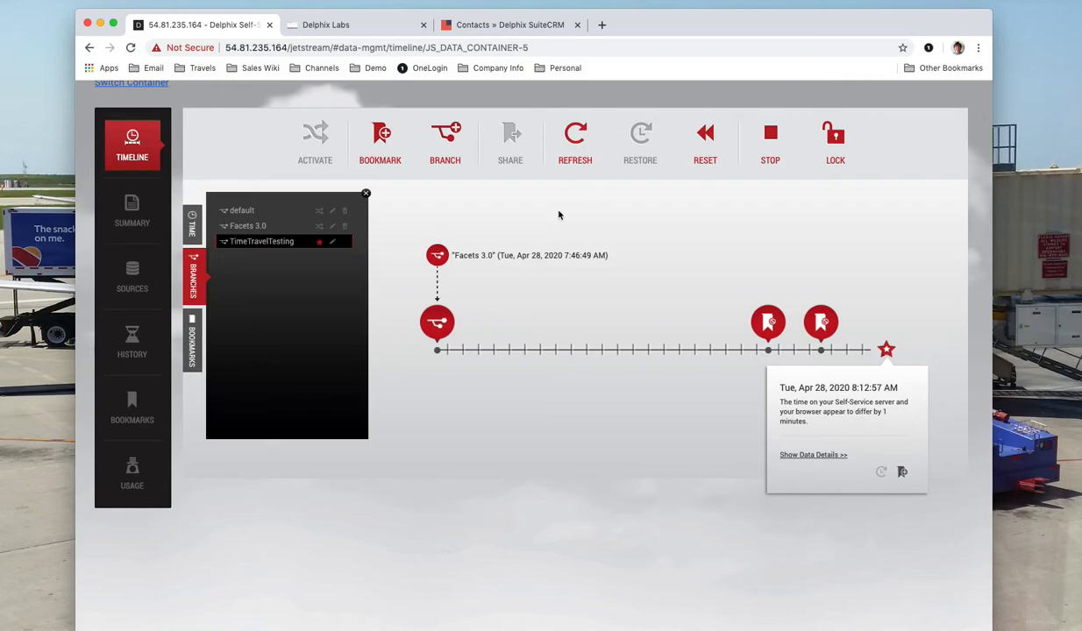
{"action": "left_click", "coordinate": [383, 142]}
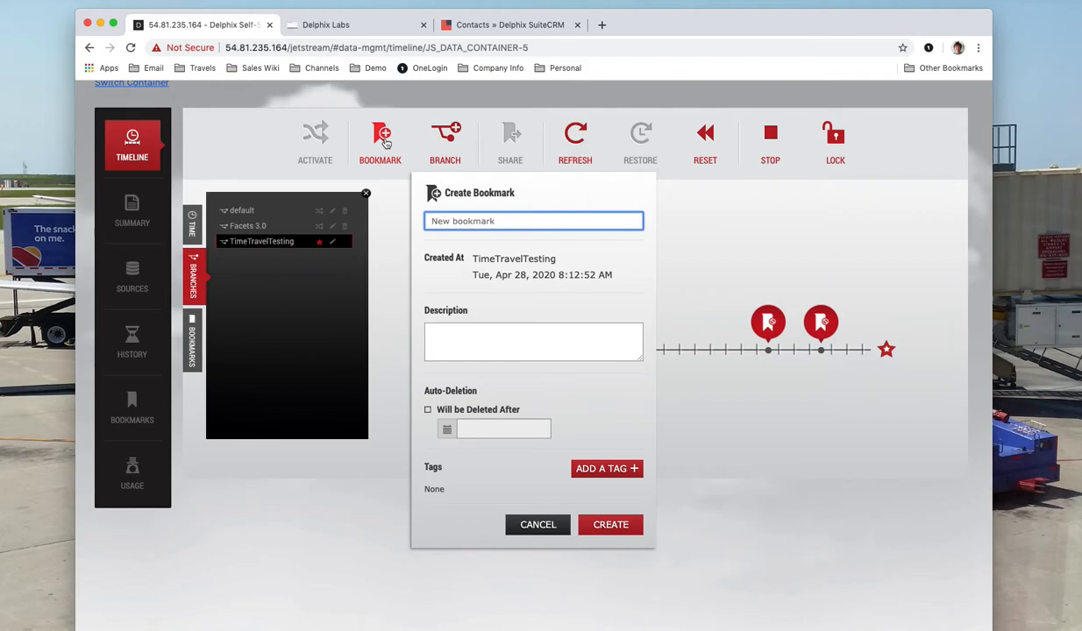
Create bookmark 'Feb 1 2021' with description 'Start End of month testing', then return to SuiteCRM contacts.
{"action": "type", "text": "Febn"}
{"action": "key", "text": "BackSpace"}
{"action": "type", "text": "1 2021"}
{"action": "left_click", "coordinate": [453, 335]}
{"action": "type", "text": "Start "}
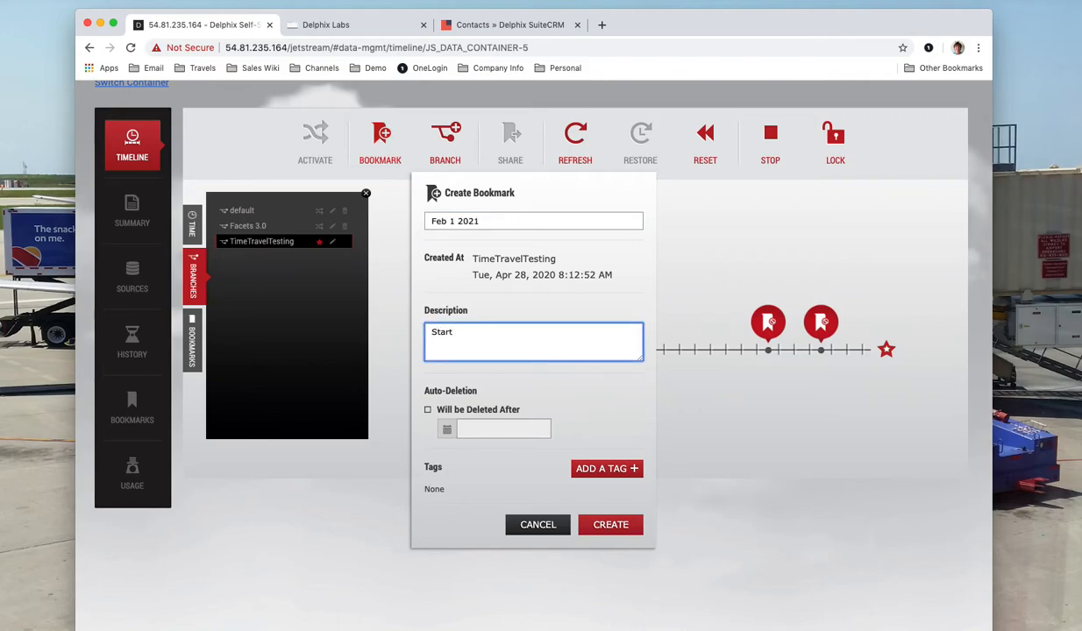
{"action": "type", "text": "Enf of month testing"}
{"action": "double_click", "coordinate": [461, 331]}
{"action": "type", "text": "End"}
{"action": "left_click", "coordinate": [616, 525]}
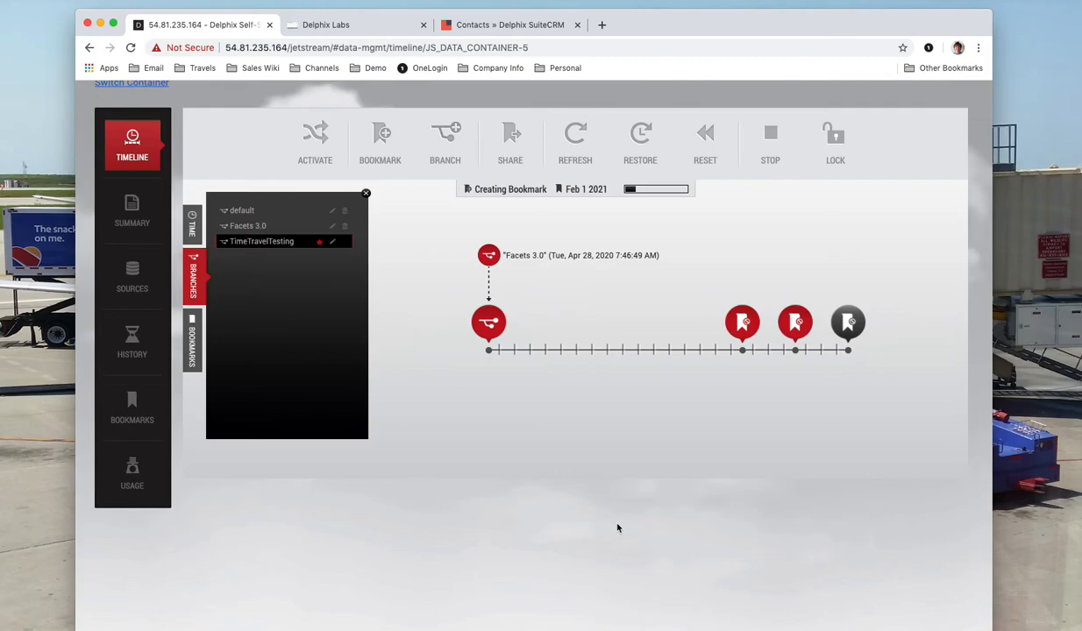
{"action": "left_click", "coordinate": [509, 31]}
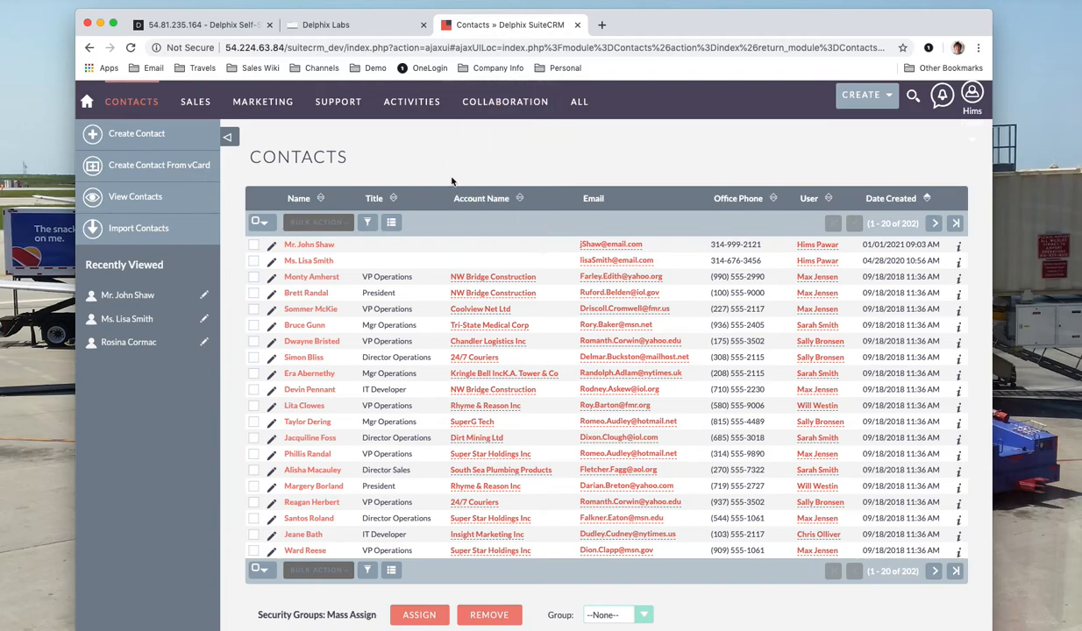
Check the Time Machine and bookmark progress, then start a new Mrs. contact in SuiteCRM.
{"action": "left_click", "coordinate": [334, 32]}
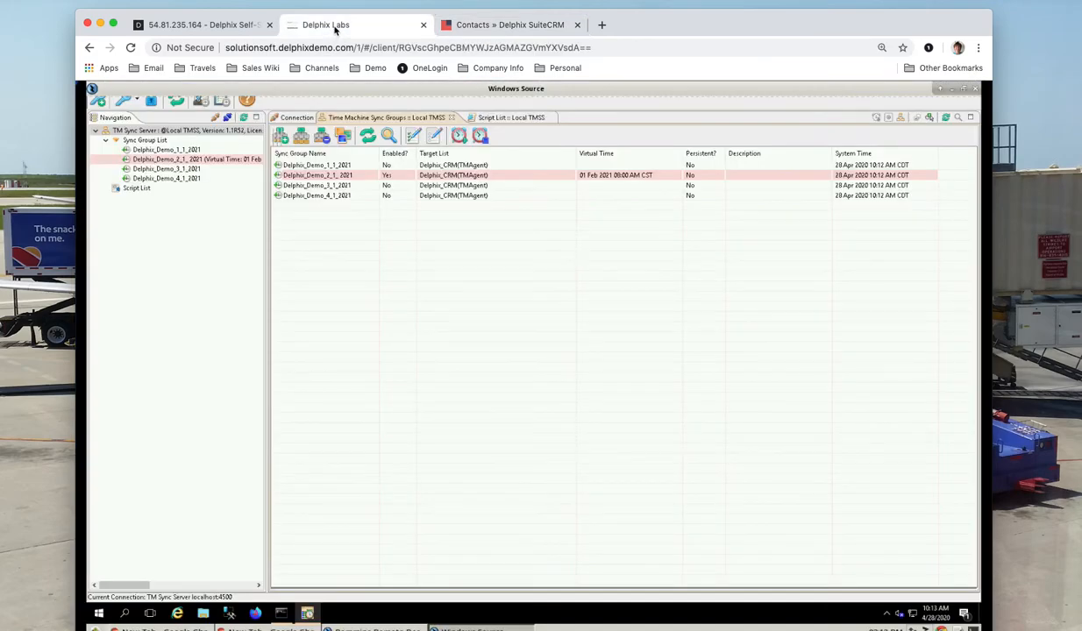
{"action": "left_click", "coordinate": [202, 25]}
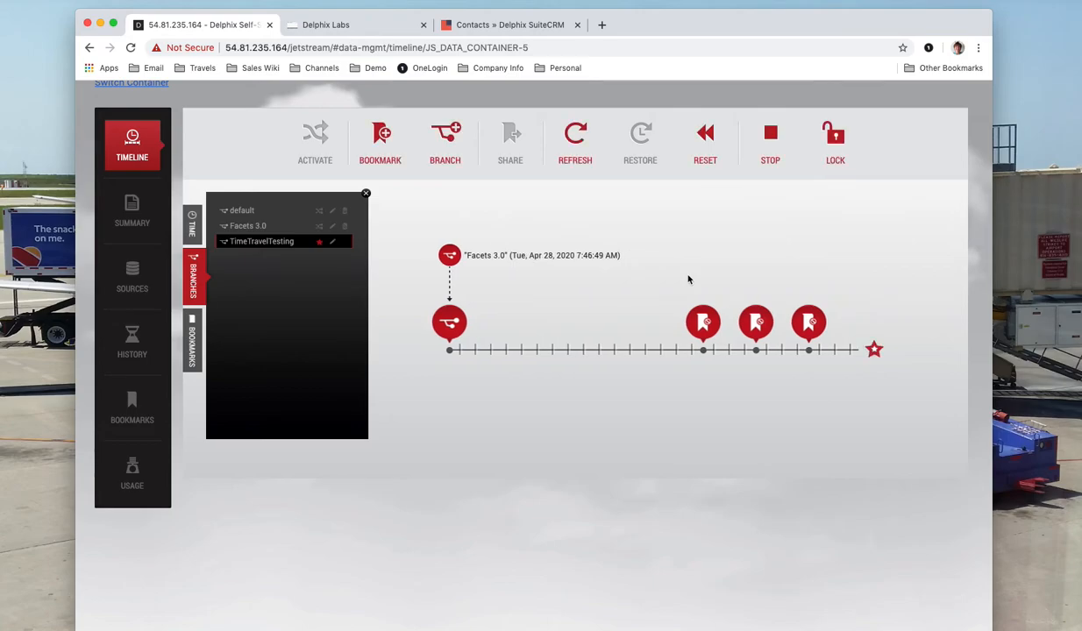
{"action": "left_click", "coordinate": [496, 26]}
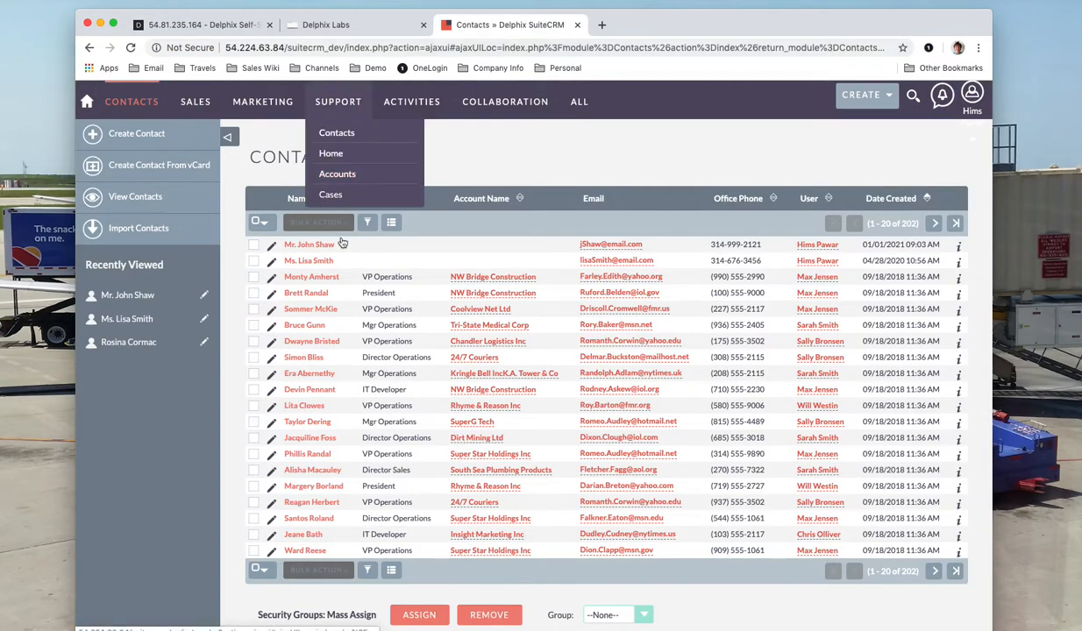
{"action": "left_click", "coordinate": [888, 96]}
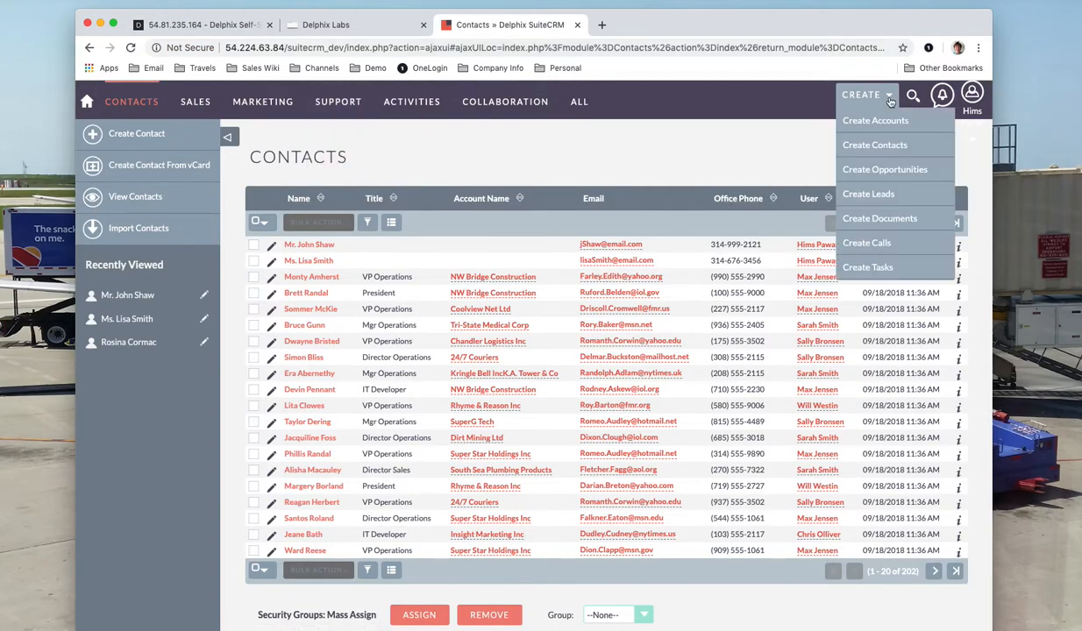
{"action": "left_click", "coordinate": [874, 144]}
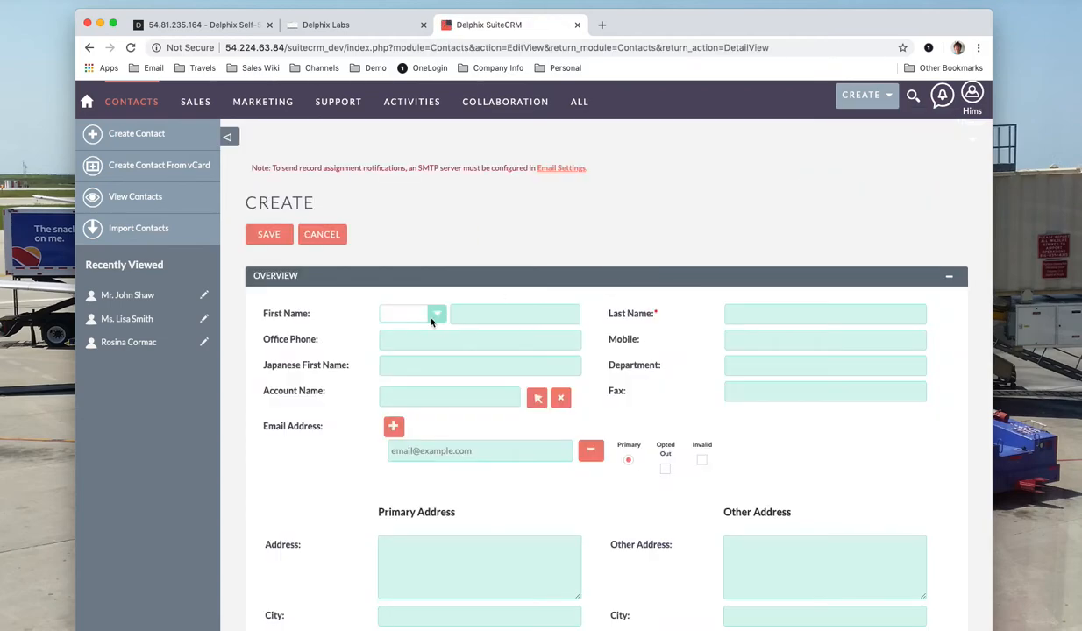
{"action": "left_click", "coordinate": [431, 313]}
{"action": "left_click", "coordinate": [430, 350]}
Fill in the contact's first and last name, office phone and e-mail address, and save.
{"action": "left_click", "coordinate": [470, 314]}
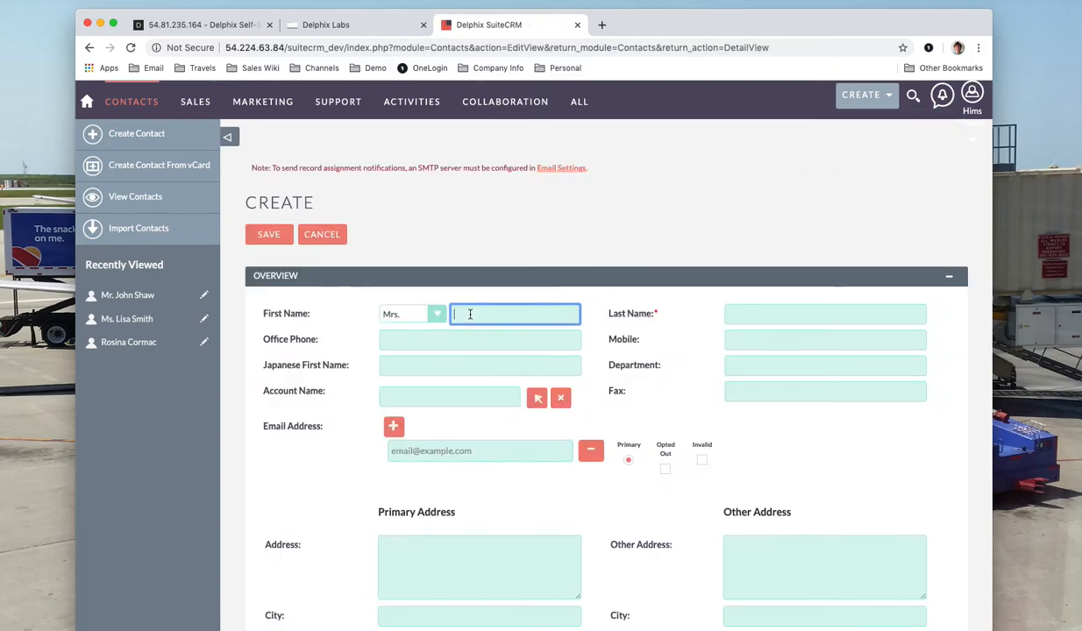
{"action": "left_click", "coordinate": [740, 318]}
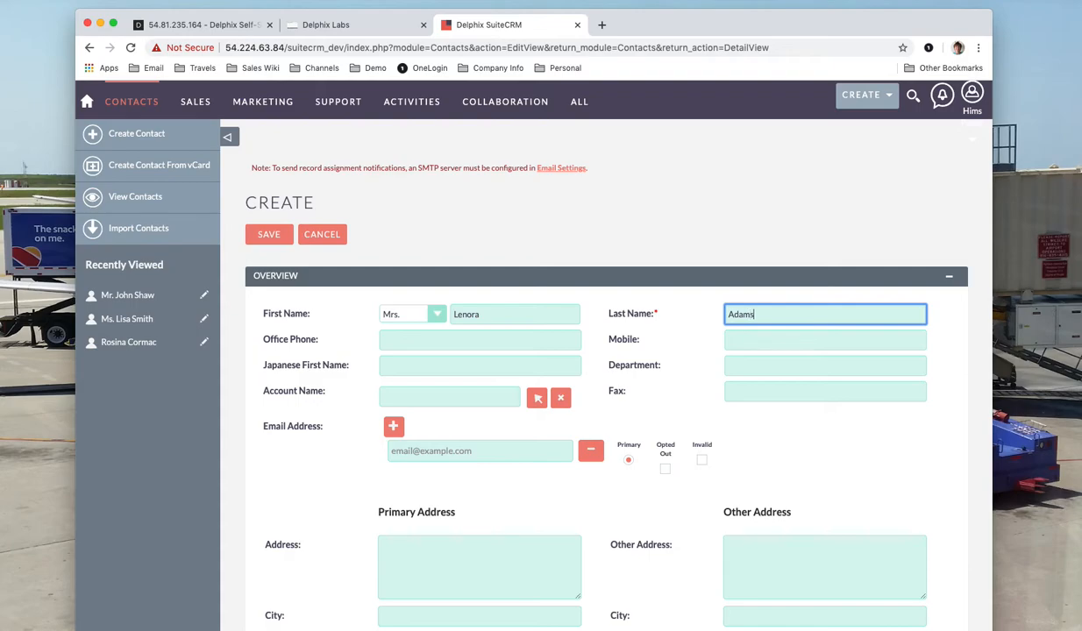
{"action": "left_click", "coordinate": [507, 347]}
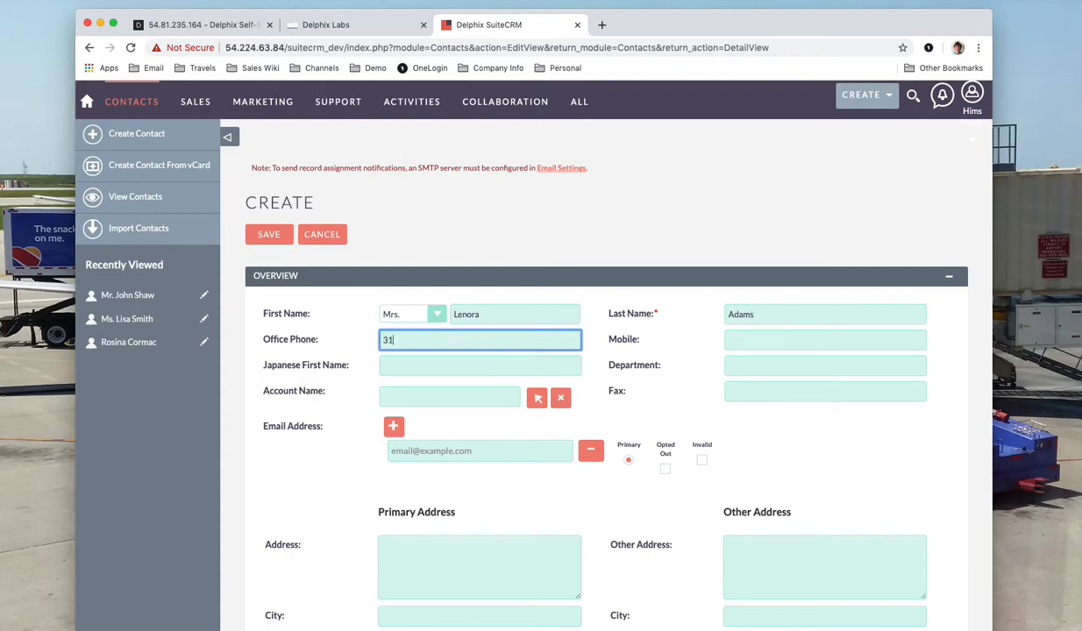
{"action": "left_click", "coordinate": [490, 450]}
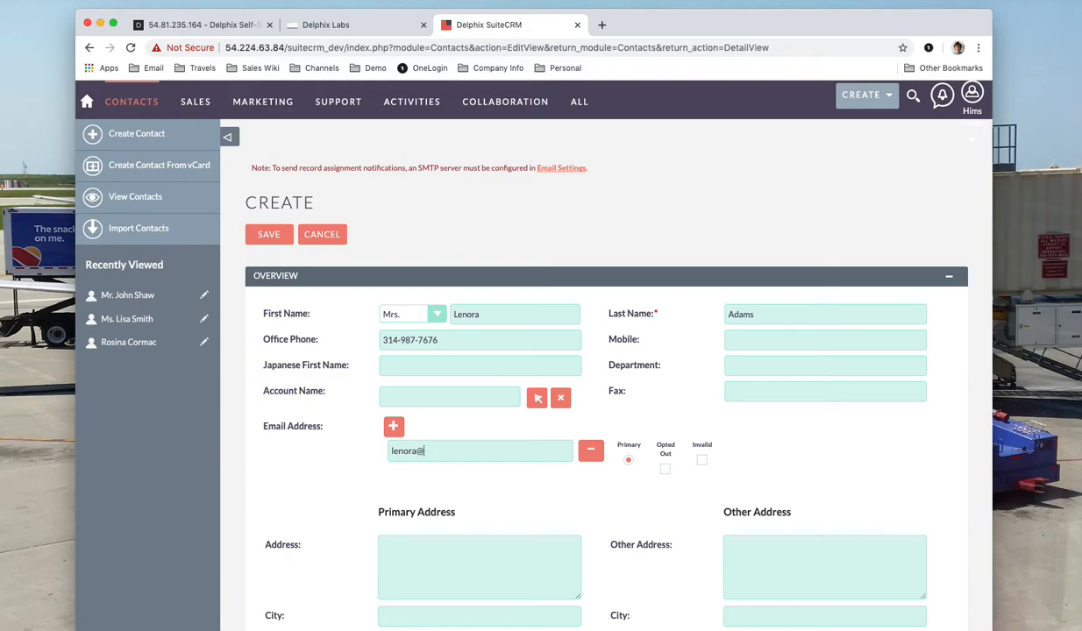
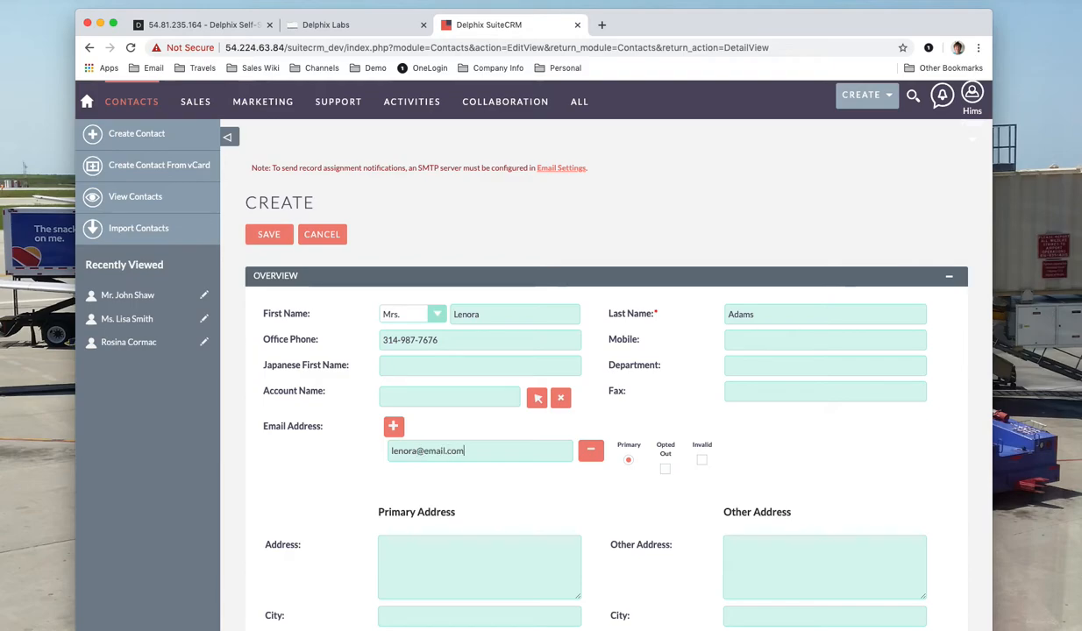
{"action": "left_click", "coordinate": [276, 239]}
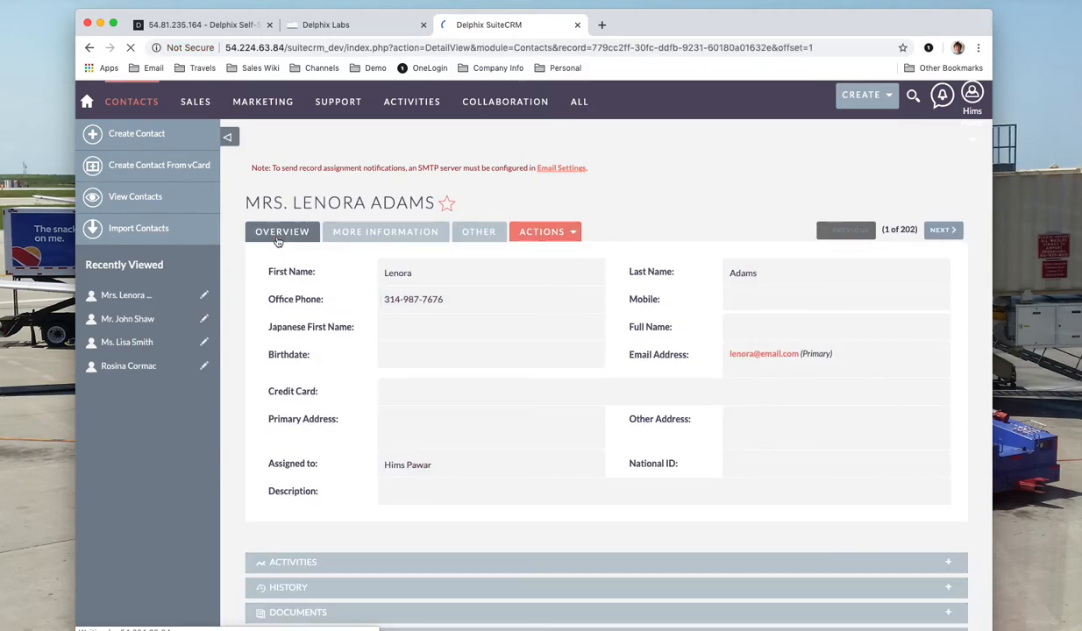
Go to View Contacts to see the new contact listed first, dated 02/01/2021.
{"action": "left_click", "coordinate": [137, 199]}
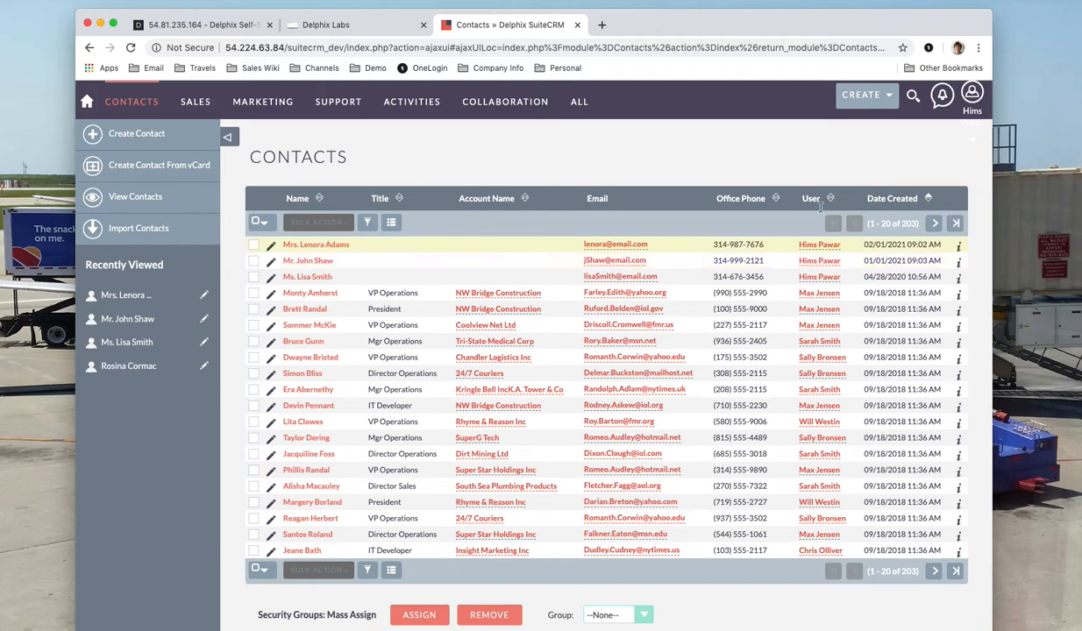
Bookmark the latest TimeTravelTesting point as 'End of Feb 1 testing', then return to Time Machine.
{"action": "left_click", "coordinate": [247, 27]}
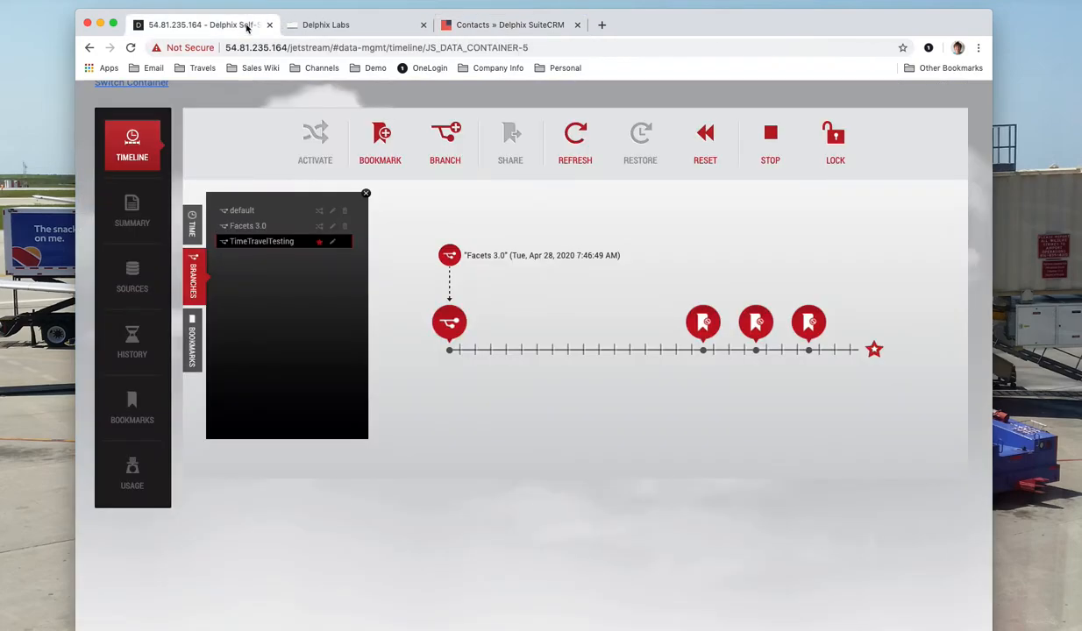
{"action": "left_click", "coordinate": [875, 351]}
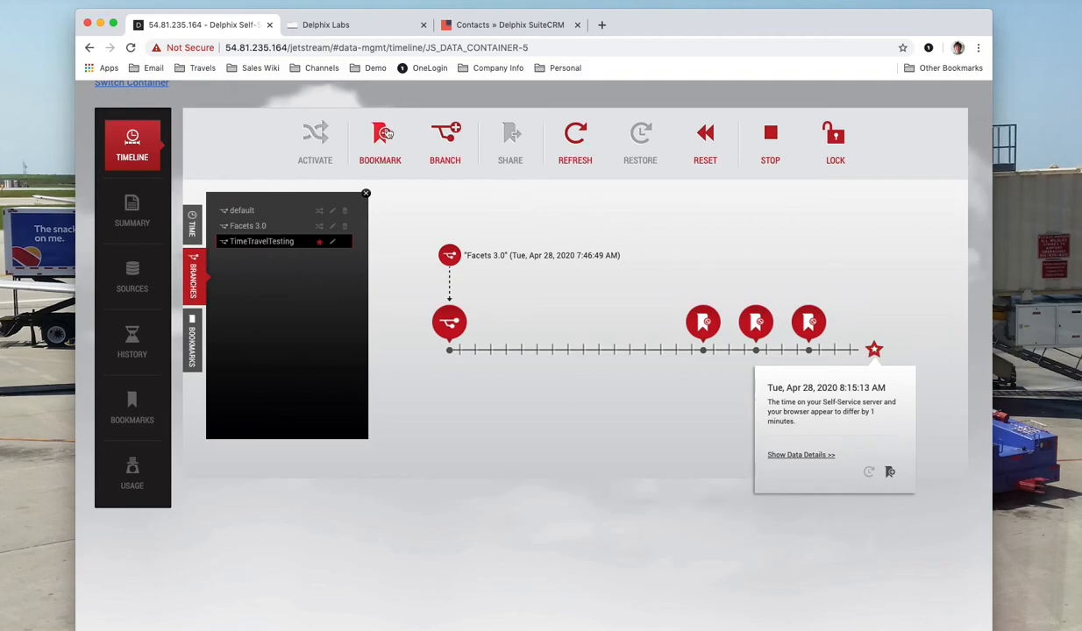
{"action": "left_click", "coordinate": [382, 136]}
{"action": "type", "text": "End of Feb 1 testing"}
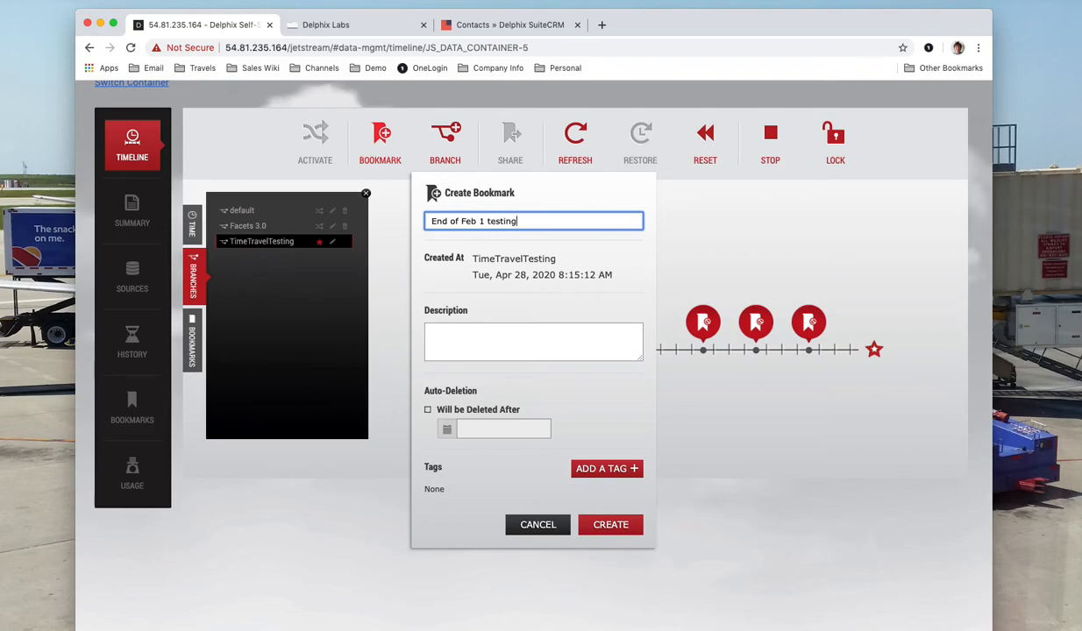
{"action": "left_click", "coordinate": [607, 524]}
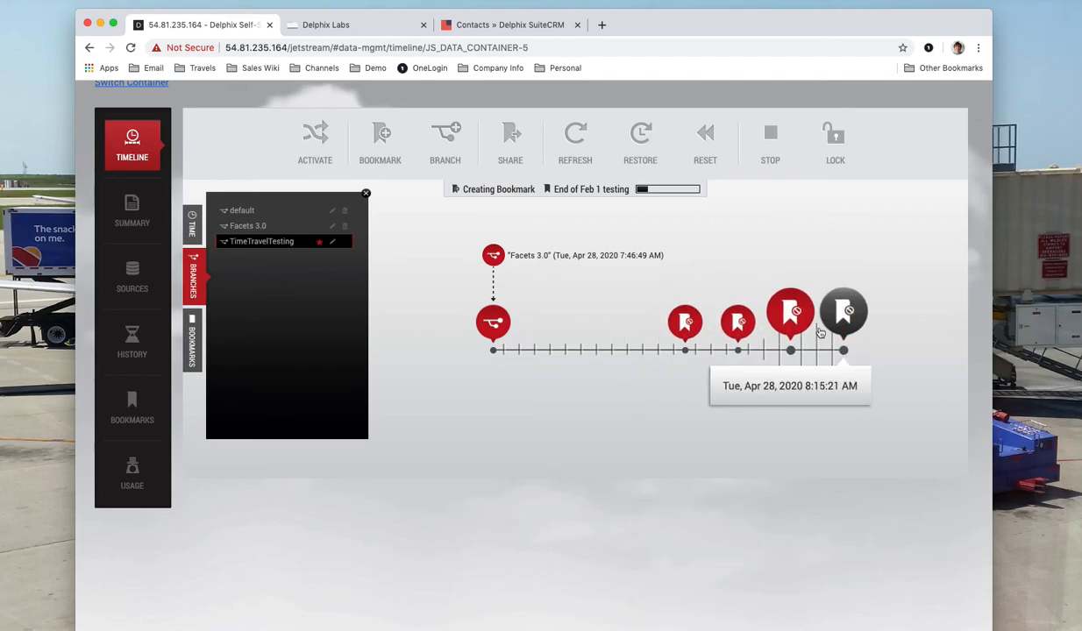
{"action": "left_click", "coordinate": [331, 24]}
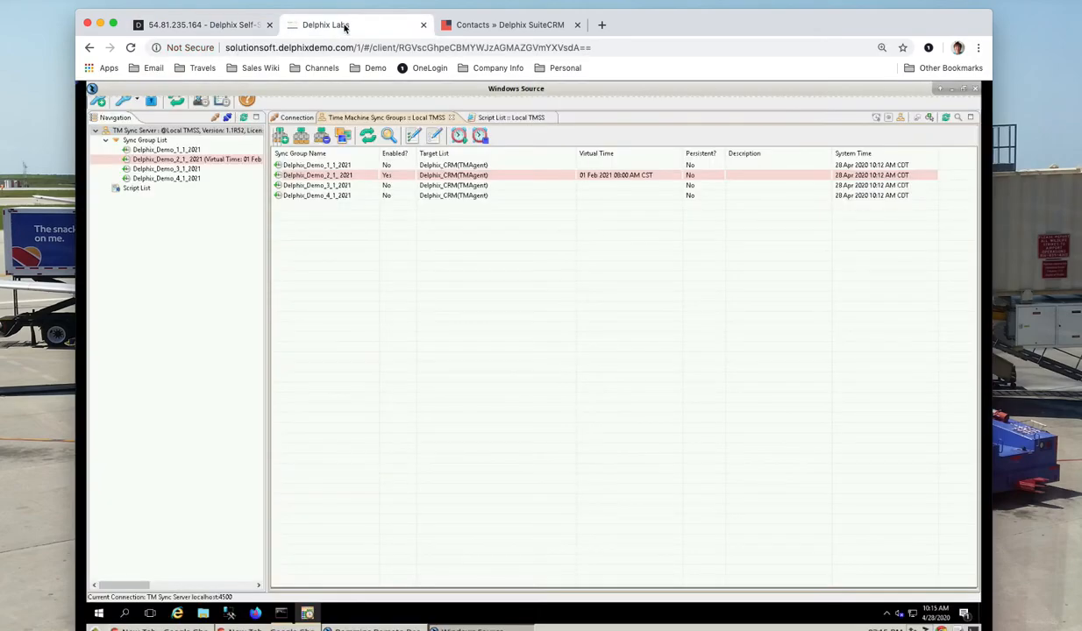
Disable the Delphix_Demo_2_1_2021 sync group, confirm, then go to the SuiteCRM contacts.
{"action": "left_click", "coordinate": [375, 177]}
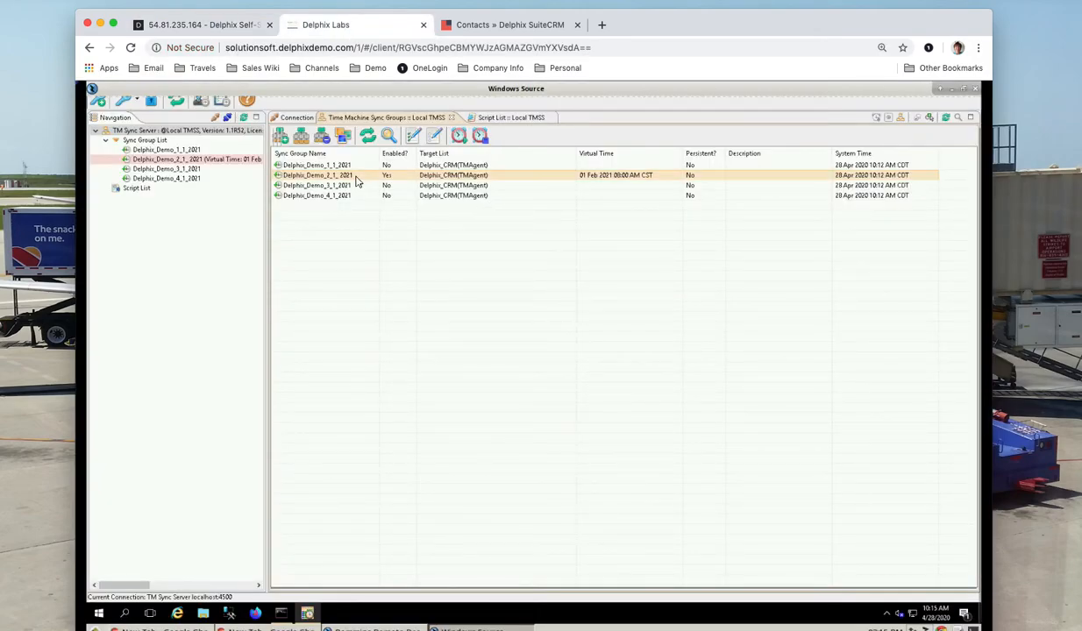
{"action": "left_click", "coordinate": [480, 136]}
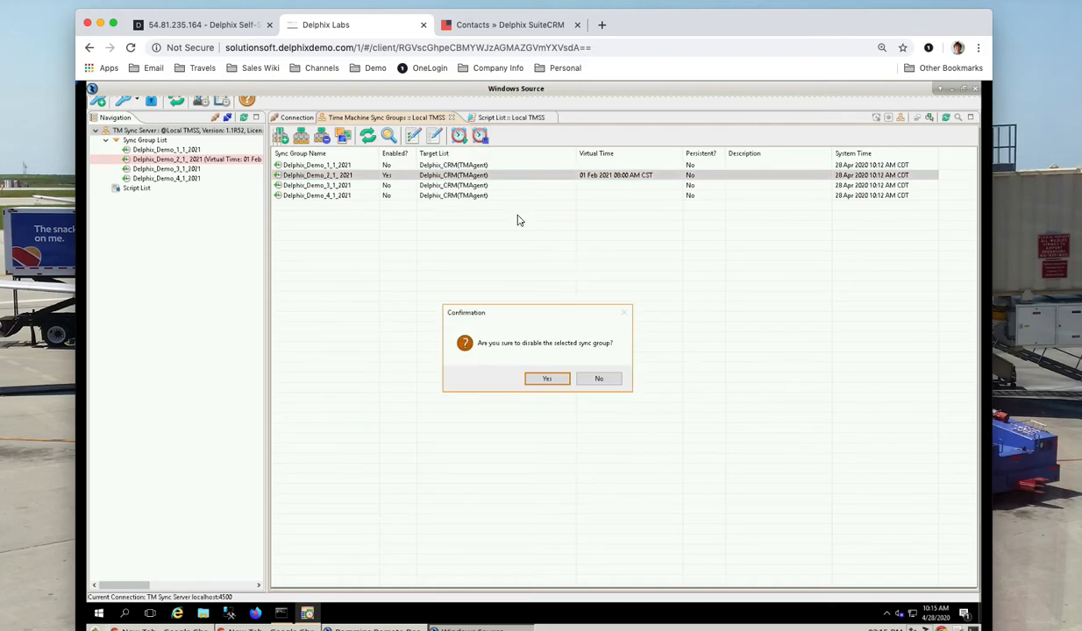
{"action": "left_click", "coordinate": [544, 379]}
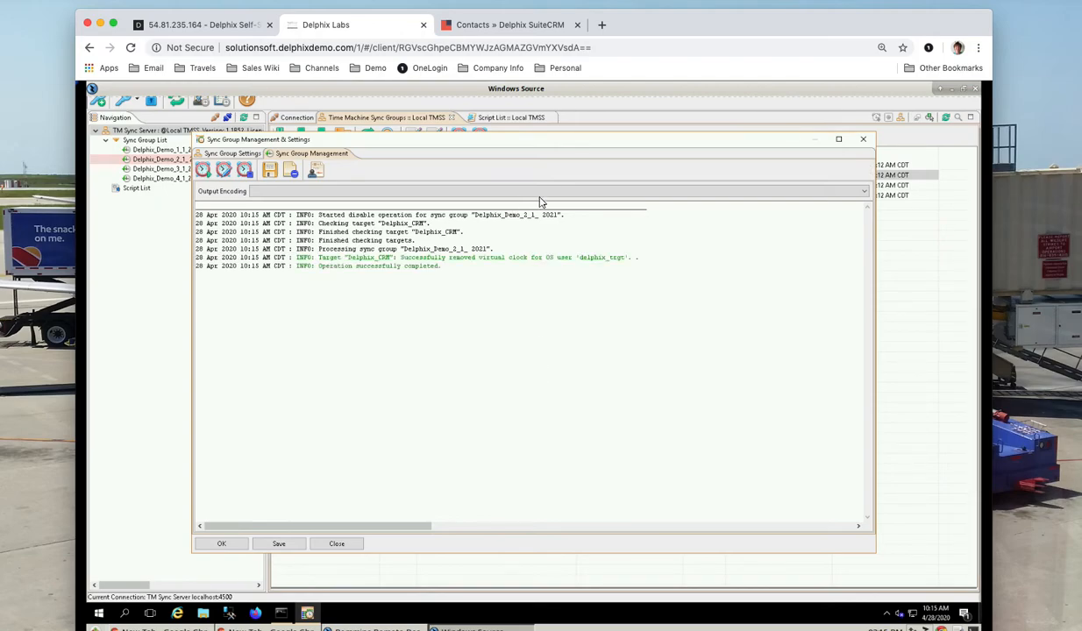
{"action": "left_click", "coordinate": [506, 28]}
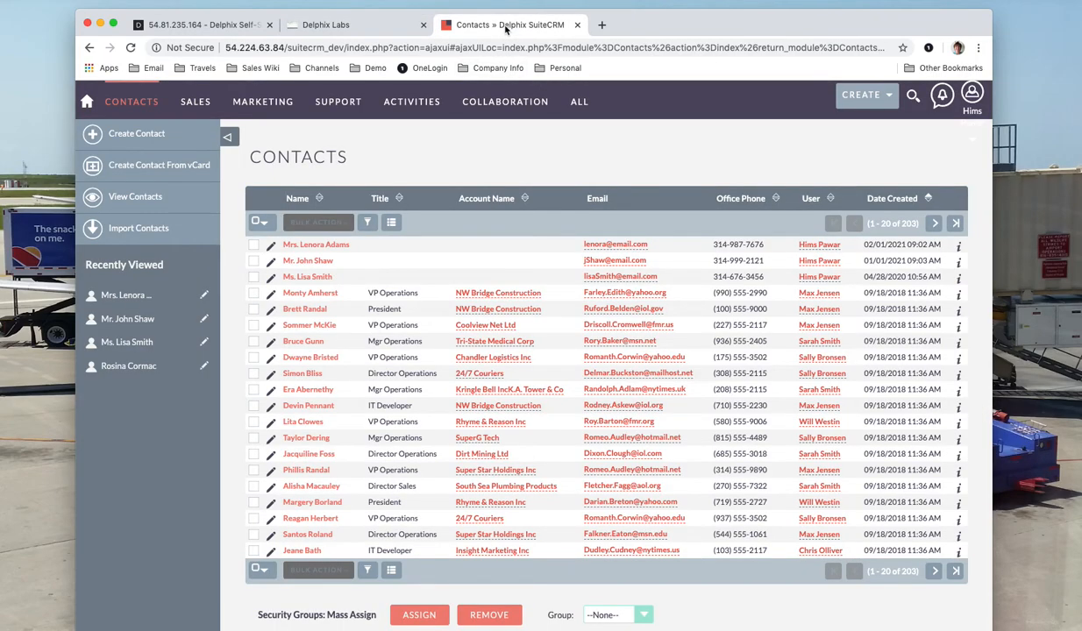
Start a new contact with salutation Mr. and enter the contact's first and last name.
{"action": "mouse_move", "coordinate": [859, 101]}
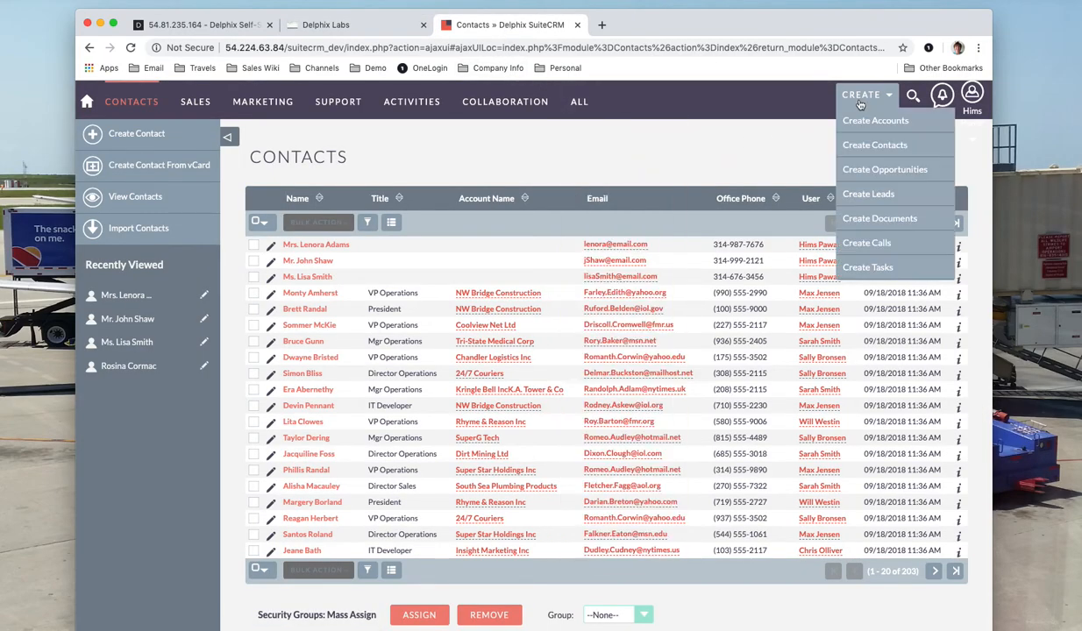
{"action": "left_click", "coordinate": [859, 147]}
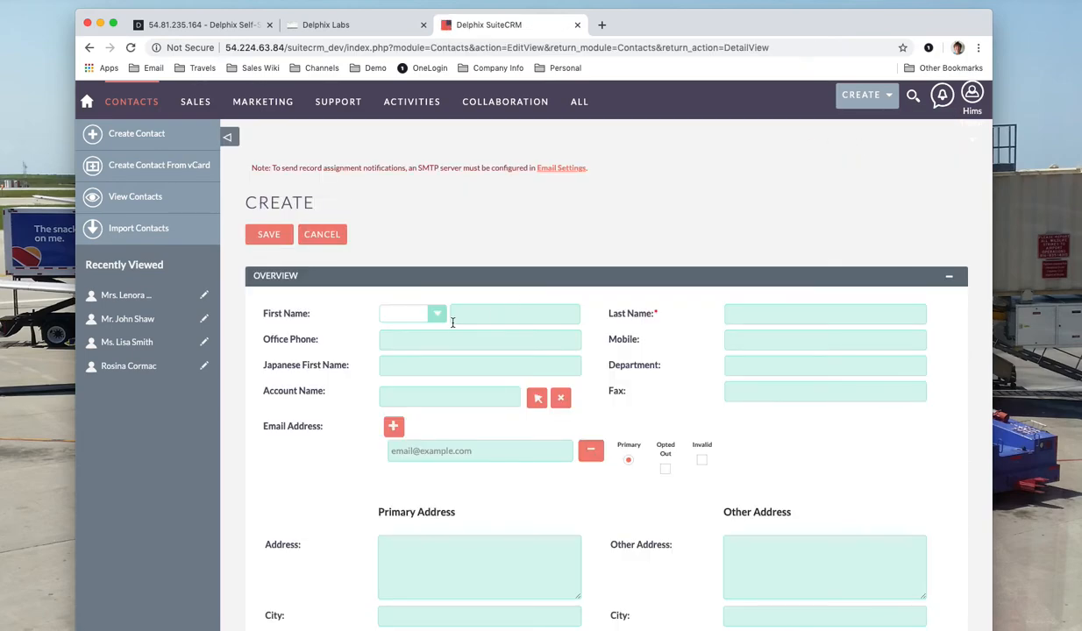
{"action": "left_click", "coordinate": [430, 313]}
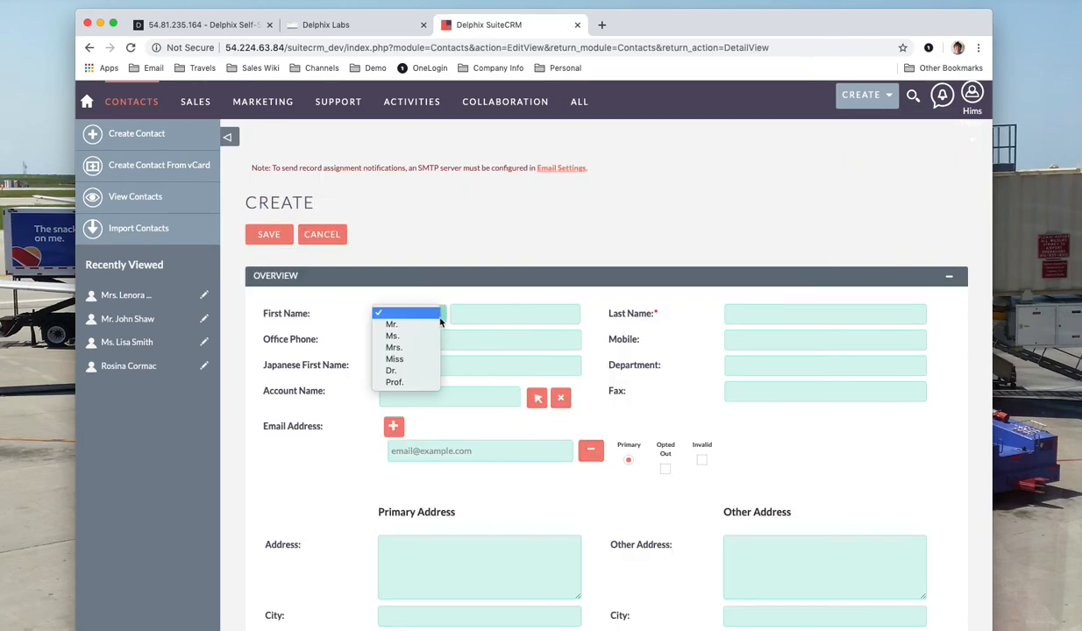
{"action": "left_click", "coordinate": [421, 324]}
{"action": "left_click", "coordinate": [472, 317]}
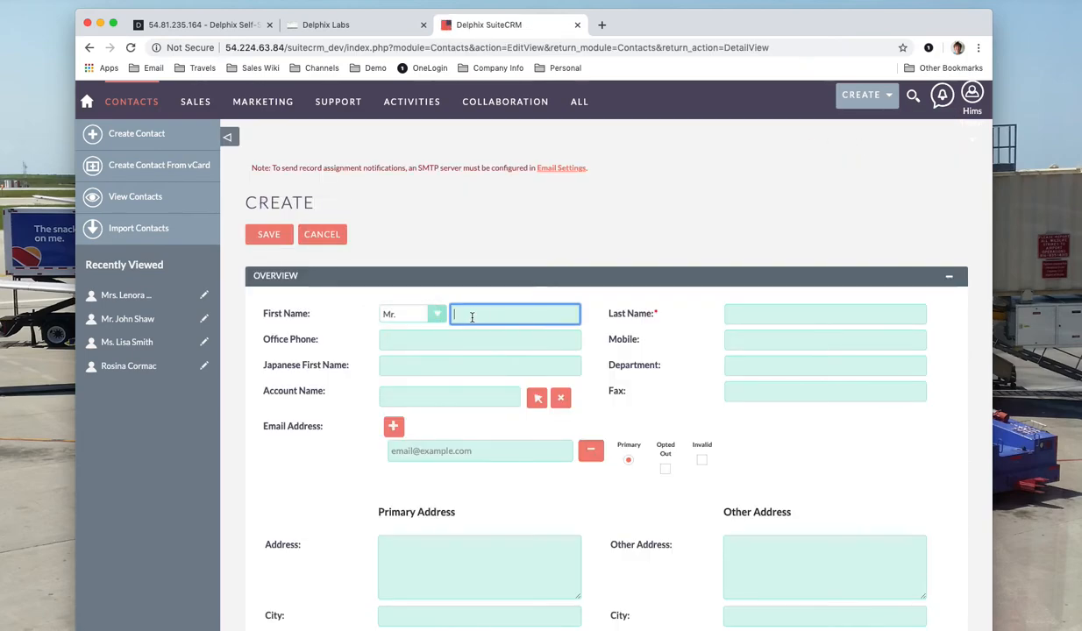
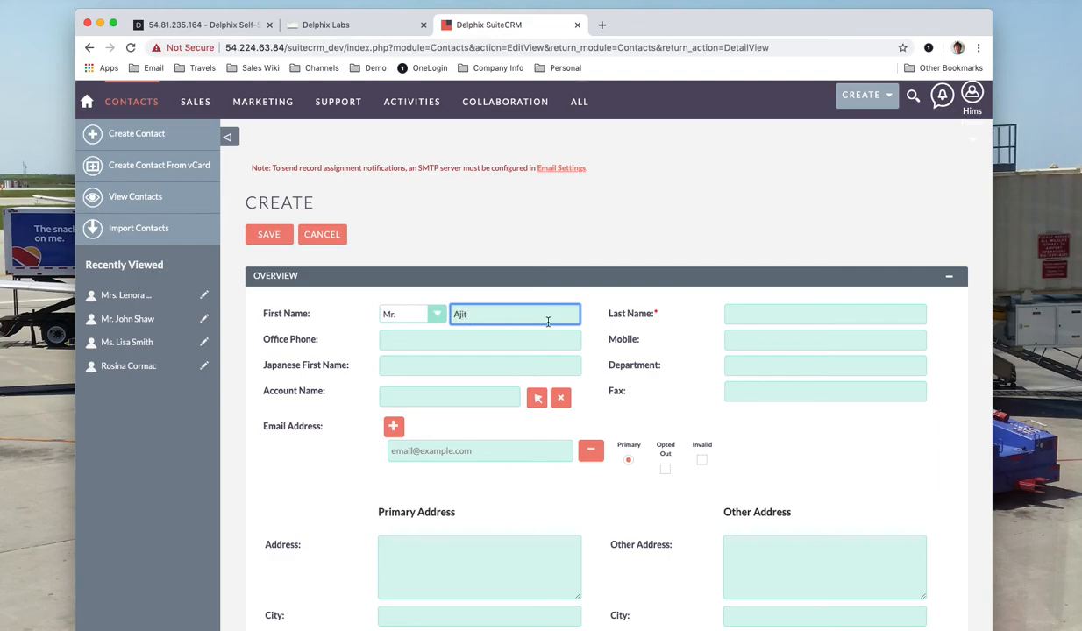
{"action": "left_click", "coordinate": [790, 314]}
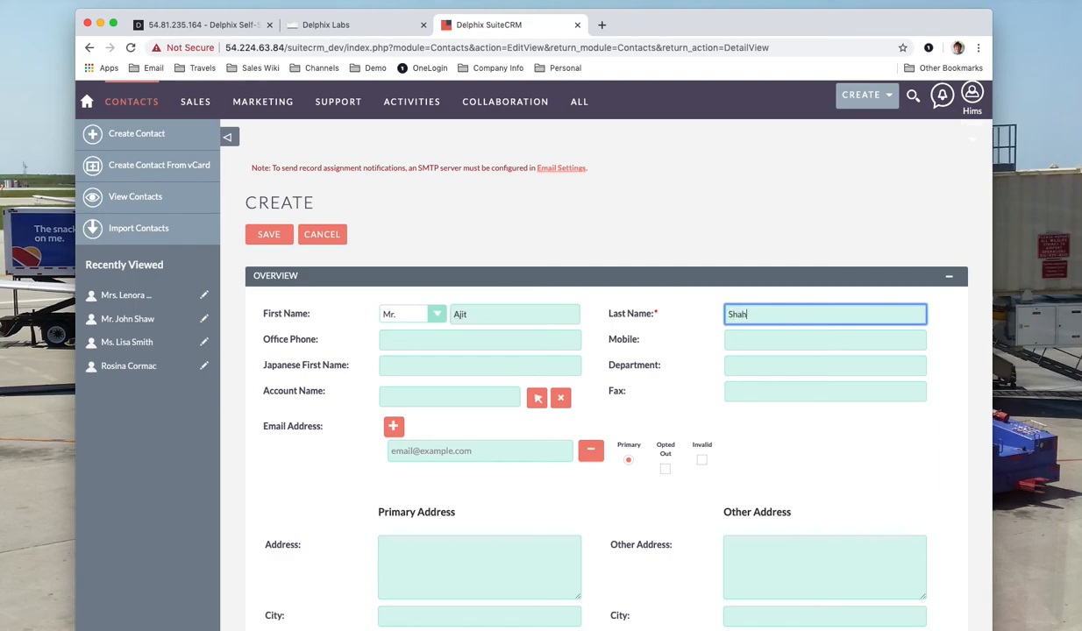
Add the contact's office phone and e-mail, save, view contacts, then return to the Delphix timeline.
{"action": "left_click", "coordinate": [524, 343]}
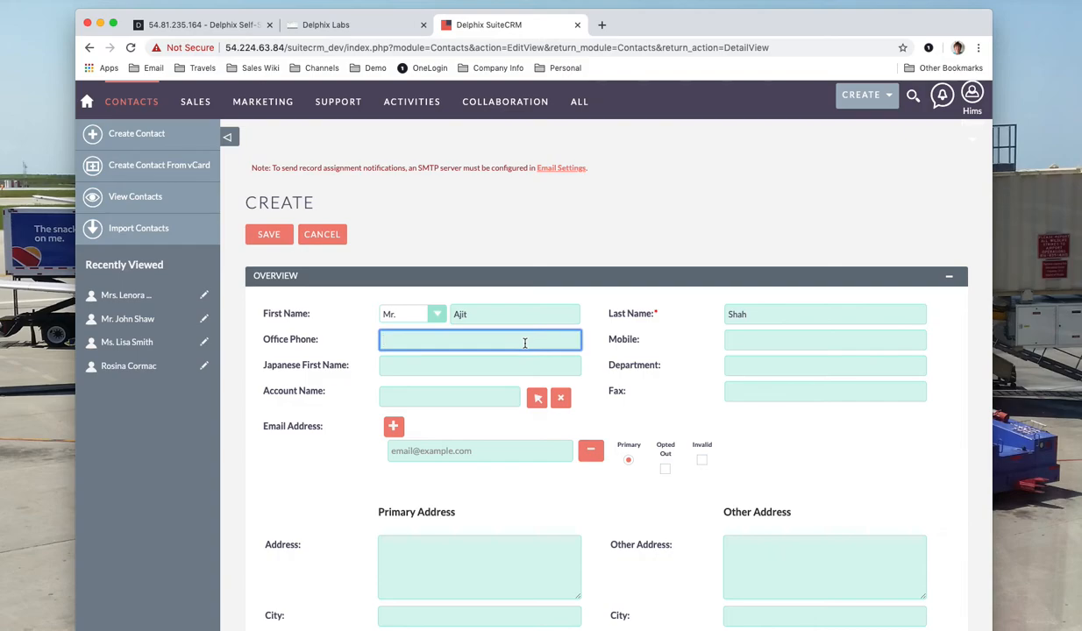
{"action": "left_click", "coordinate": [509, 458]}
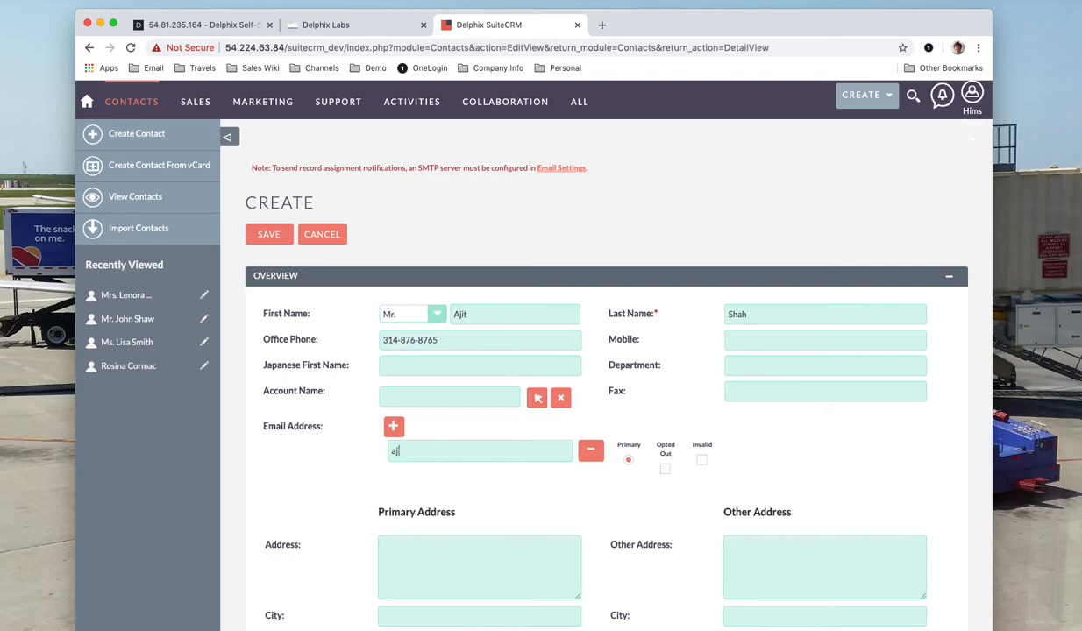
{"action": "left_click", "coordinate": [271, 240]}
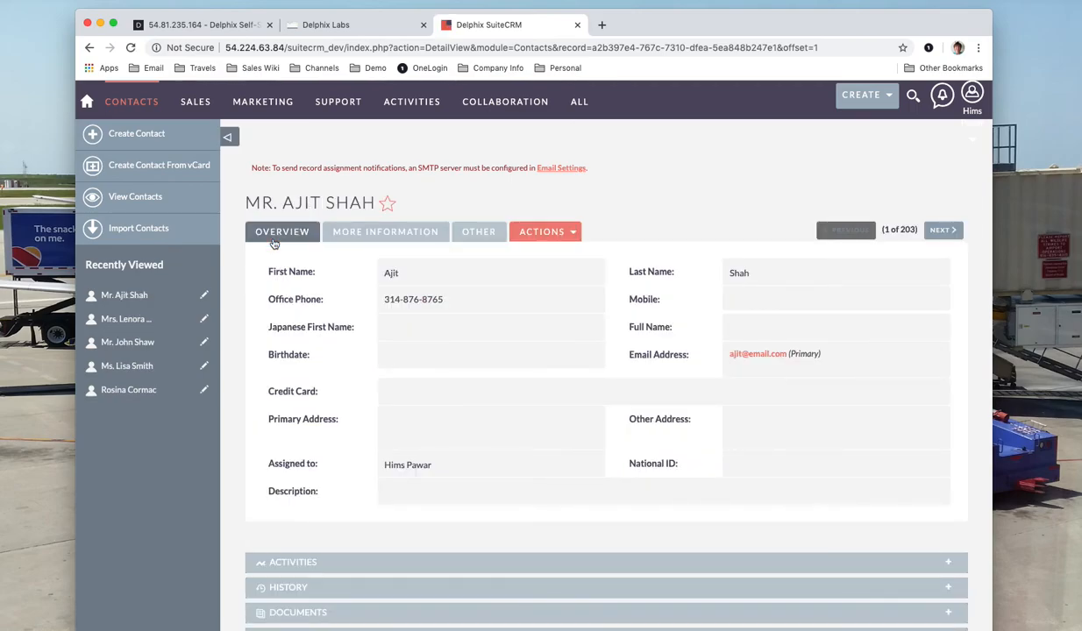
{"action": "mouse_move", "coordinate": [128, 98]}
{"action": "left_click", "coordinate": [138, 185]}
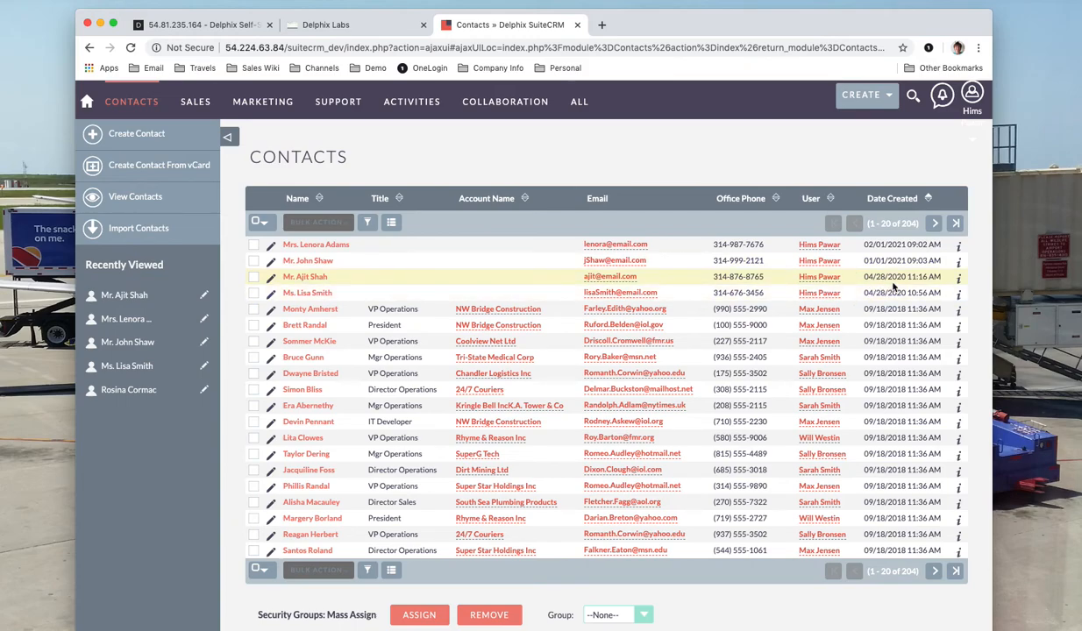
{"action": "left_click", "coordinate": [244, 21]}
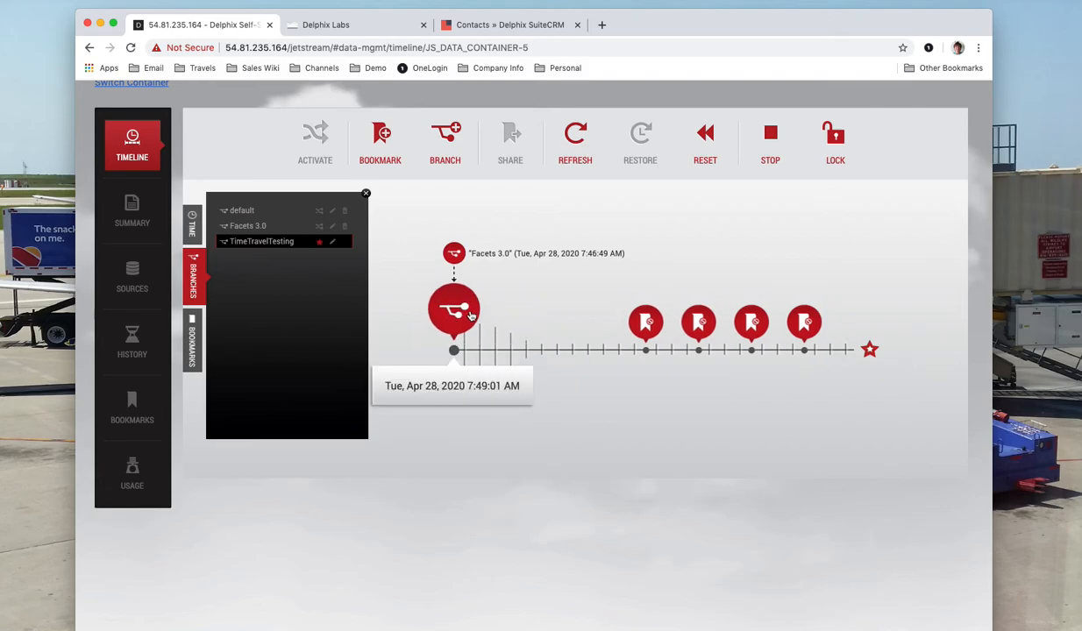
Restore TimeTravelTesting from the Jan 1 2021 bookmark and confirm the restore.
{"action": "left_click", "coordinate": [646, 311]}
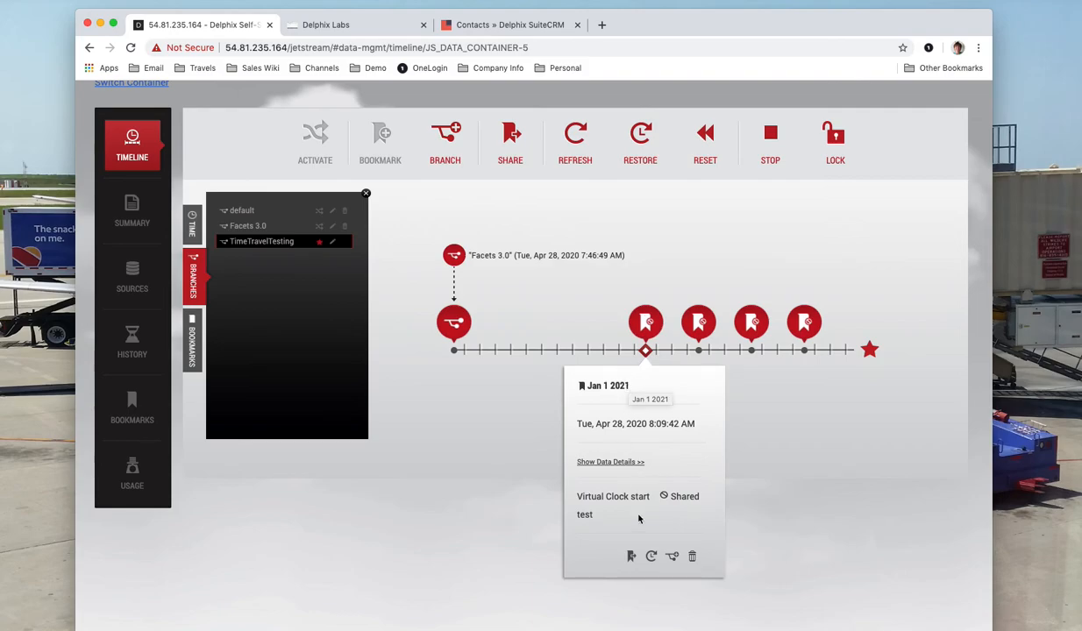
{"action": "left_click", "coordinate": [650, 556]}
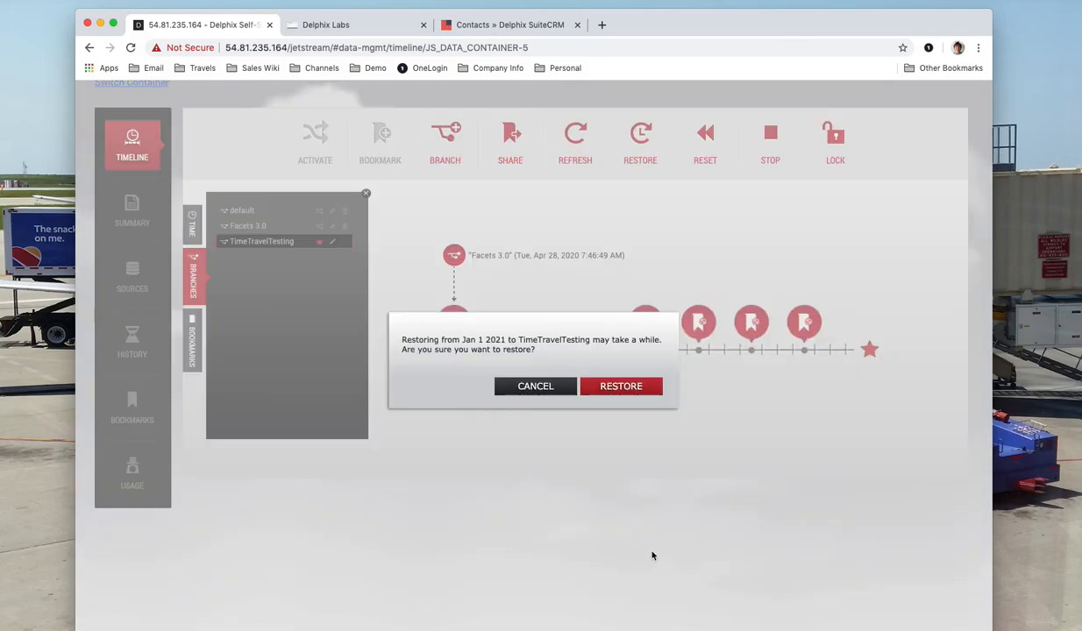
{"action": "left_click", "coordinate": [638, 386]}
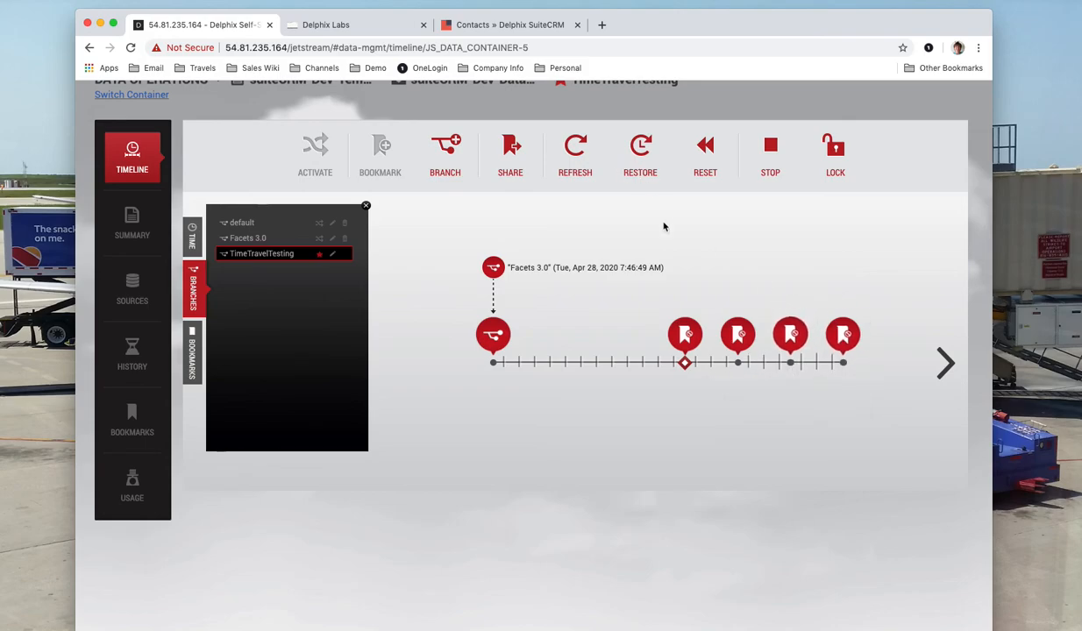
Page the timeline forward to show the Jan 1 2021 restore, then go to Time Machine.
{"action": "left_click", "coordinate": [846, 331]}
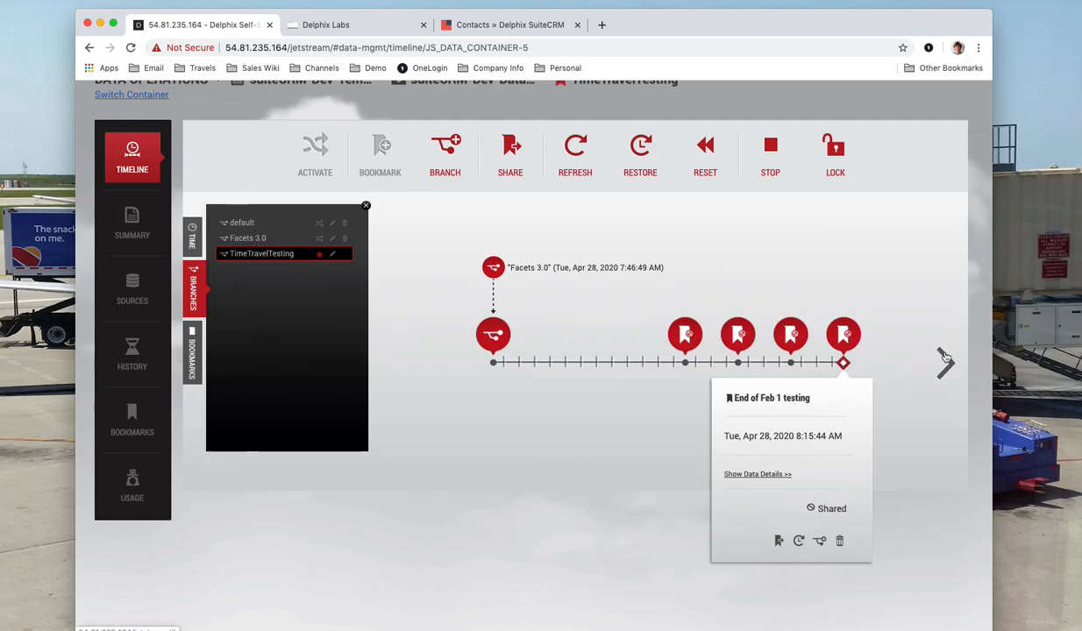
{"action": "left_click", "coordinate": [944, 362]}
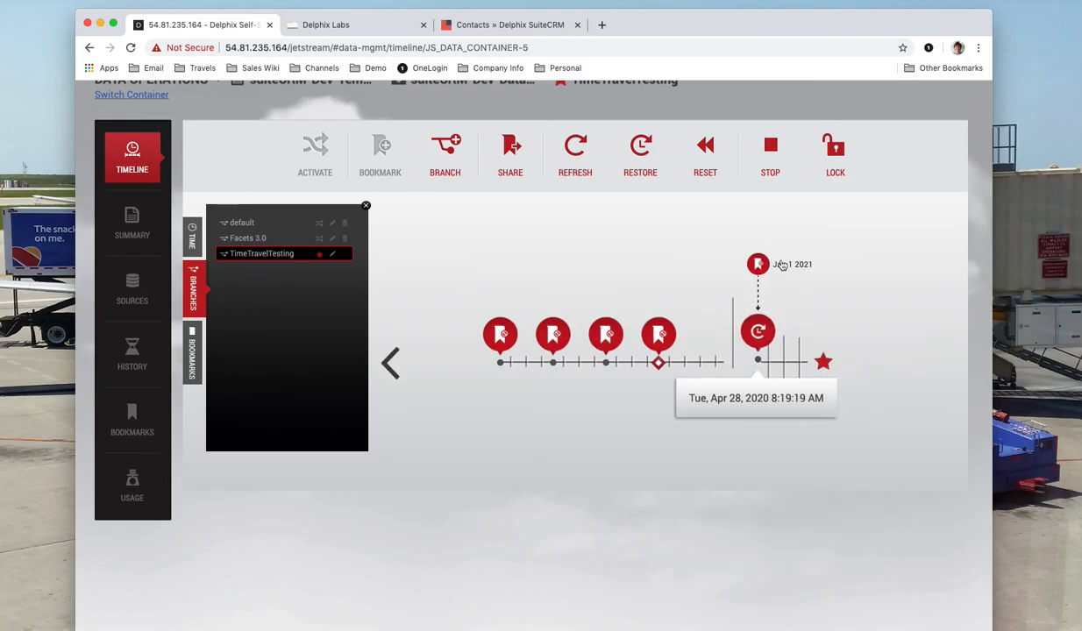
{"action": "mouse_move", "coordinate": [778, 337]}
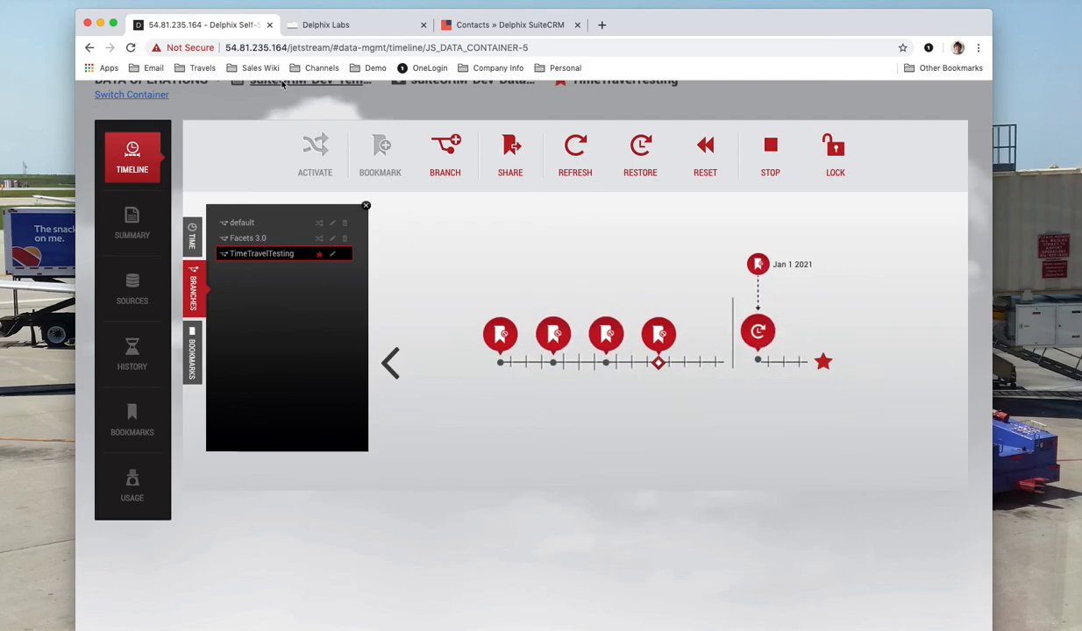
{"action": "left_click", "coordinate": [337, 25]}
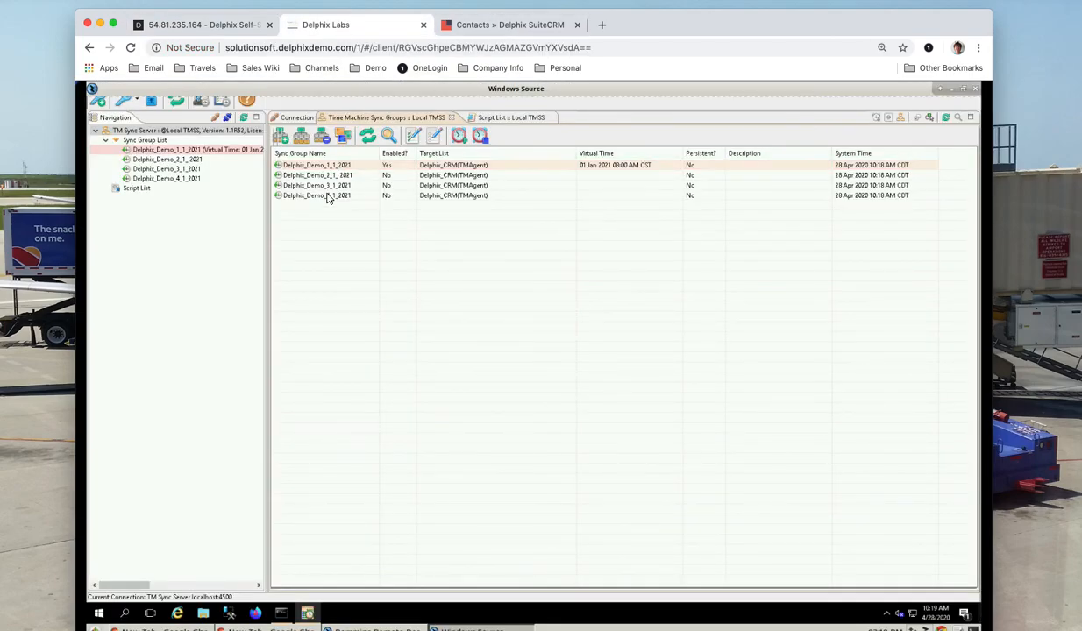
Reload SuiteCRM contacts to show the restored 201 entries, then return to the Delphix timeline.
{"action": "left_click", "coordinate": [464, 26]}
{"action": "left_click", "coordinate": [130, 49]}
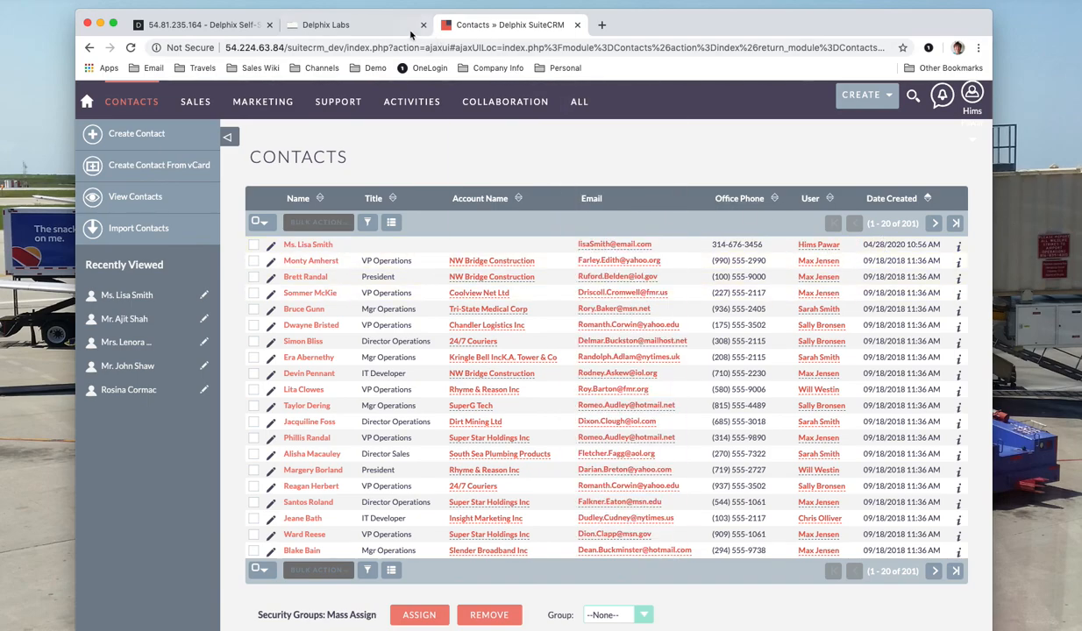
{"action": "left_click", "coordinate": [372, 32]}
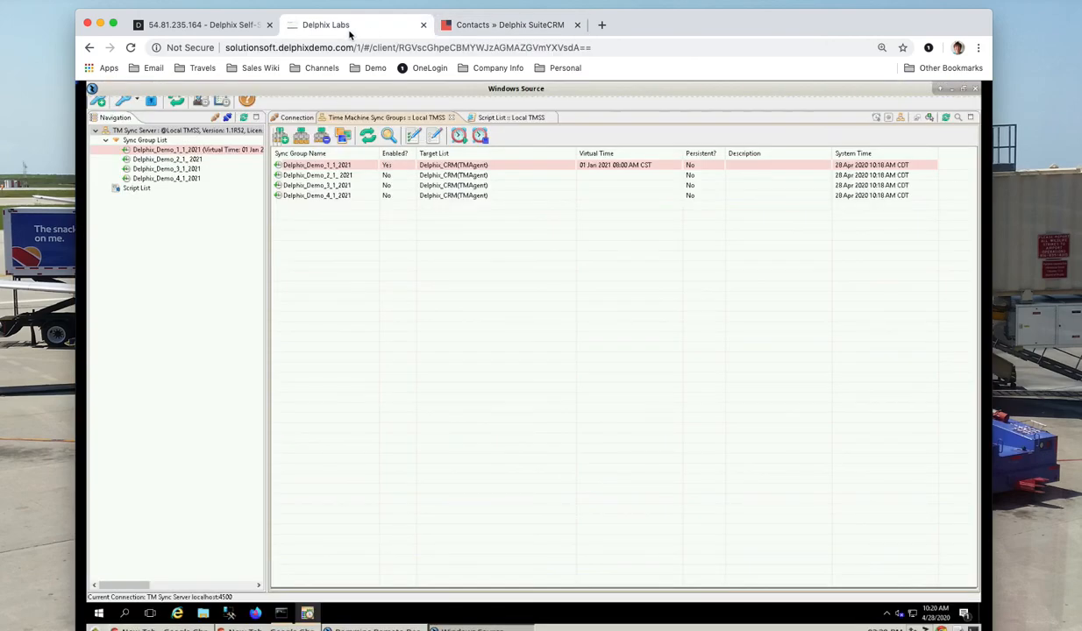
{"action": "left_click", "coordinate": [203, 31]}
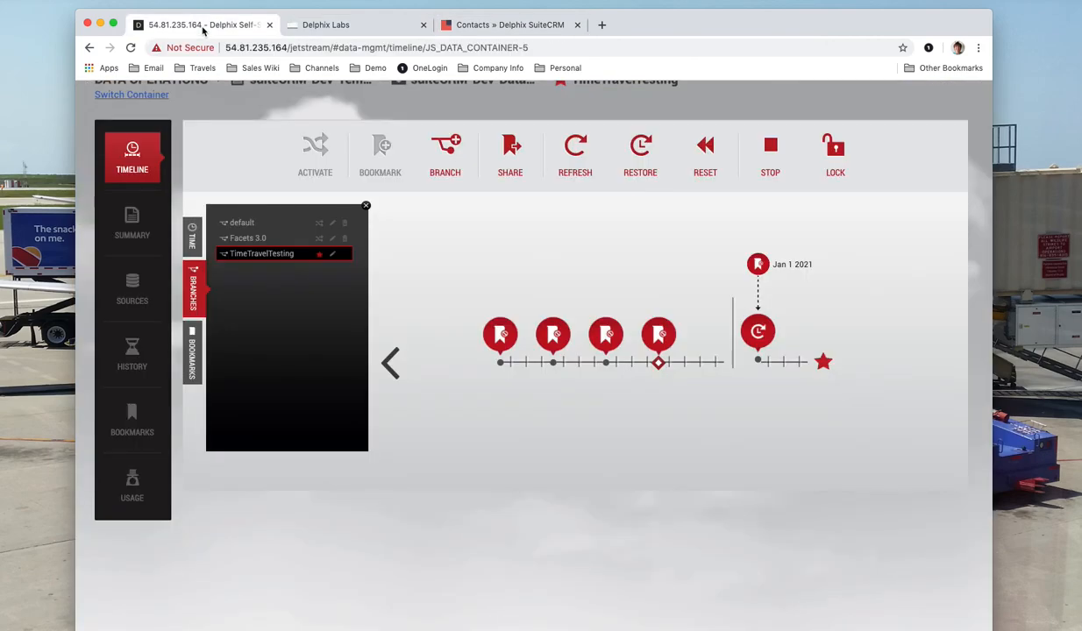